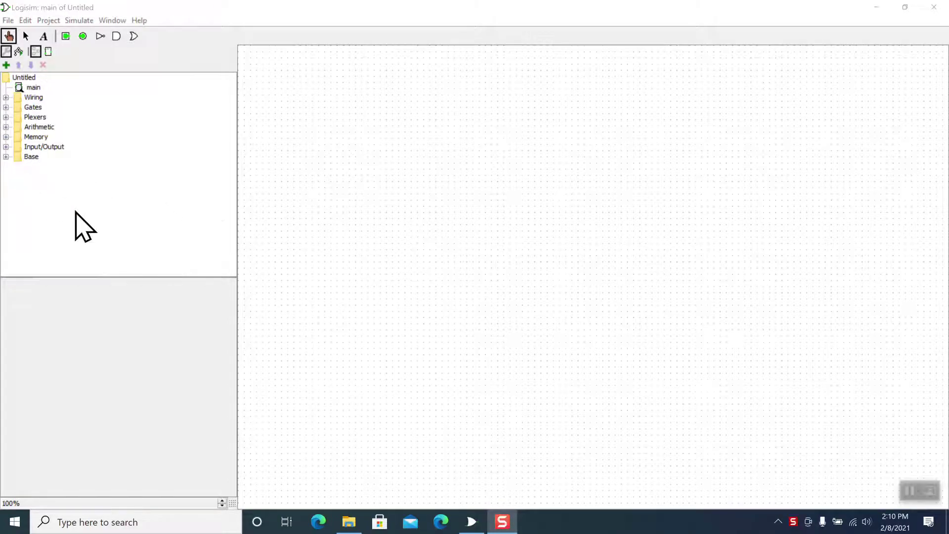
Minimize Logisim, relaunch it, and open the Properties of logisim-win-2.7.1.exe.
click(877, 7)
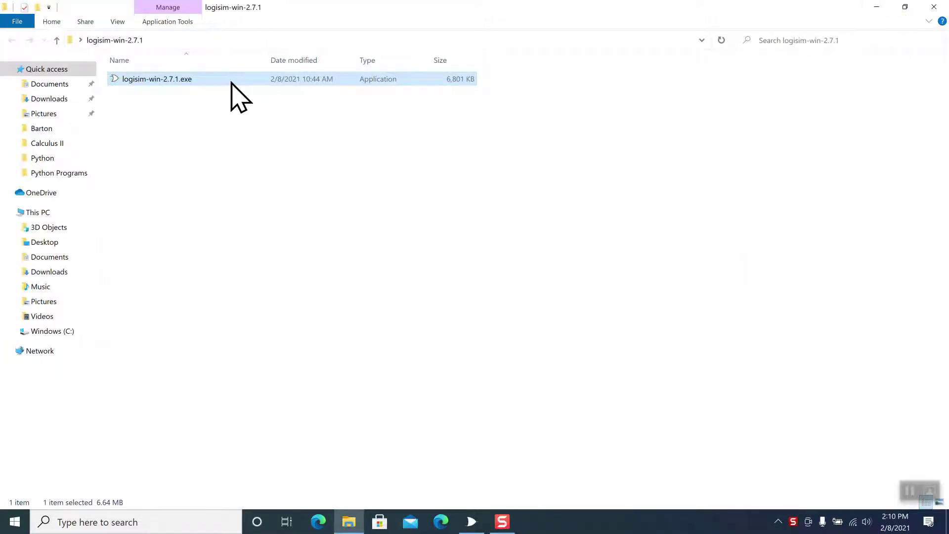
double_click(191, 80)
right_click(192, 80)
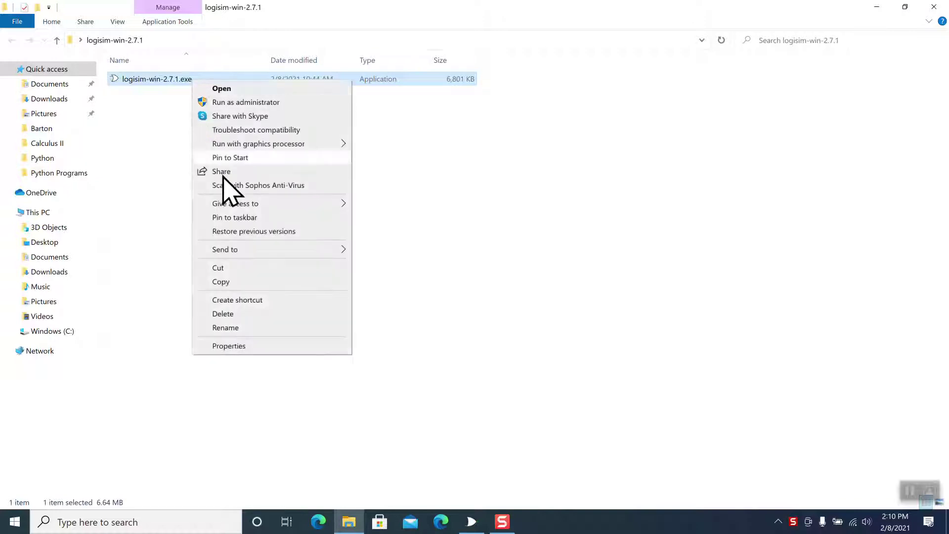
click(240, 346)
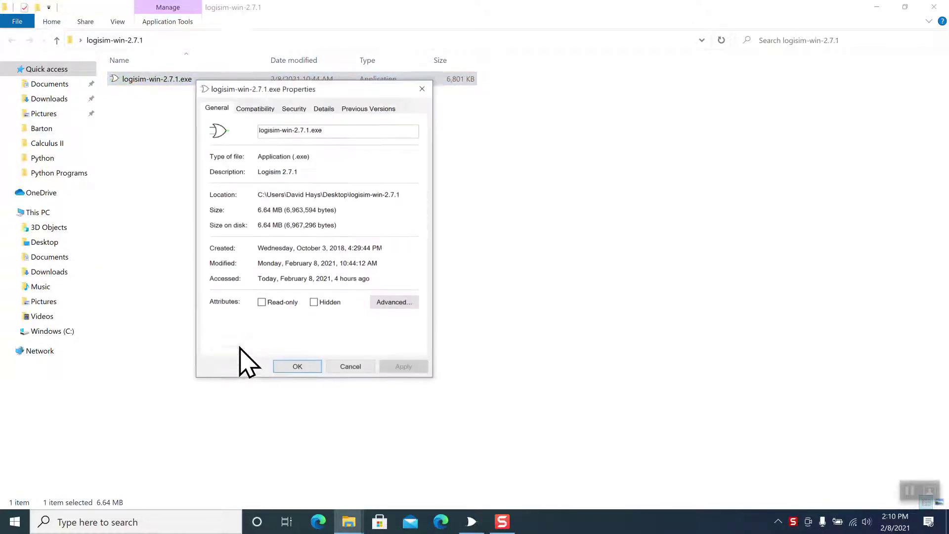
Review the Compatibility high DPI scaling options, keep System, and close without changes.
click(261, 108)
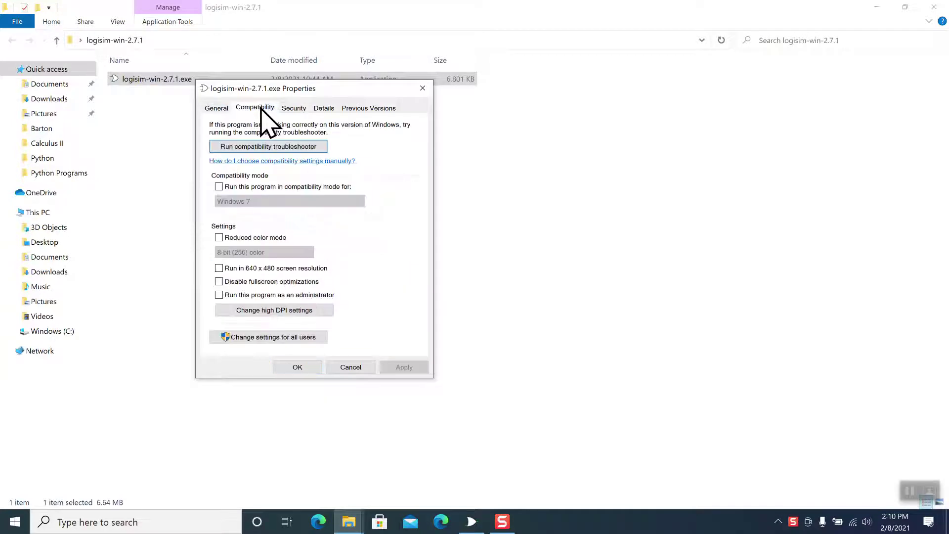
click(283, 310)
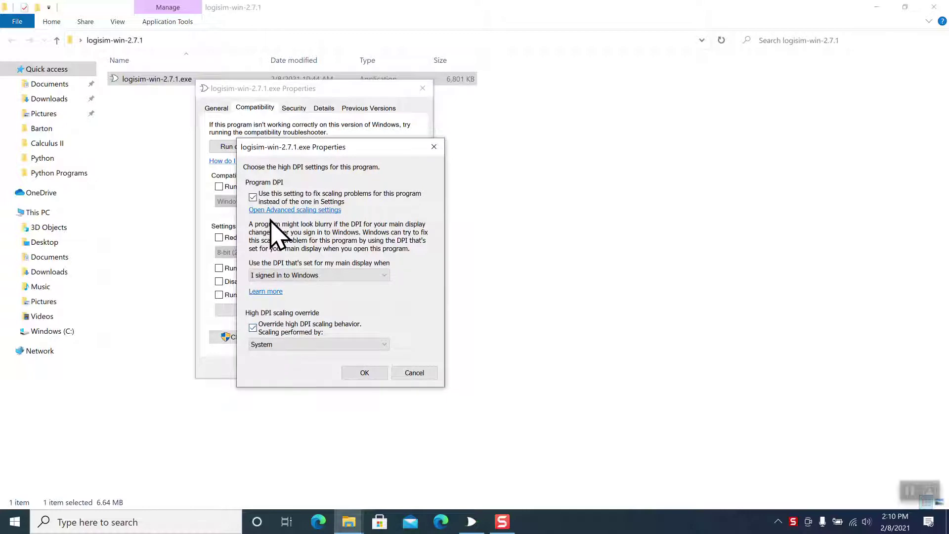
click(279, 344)
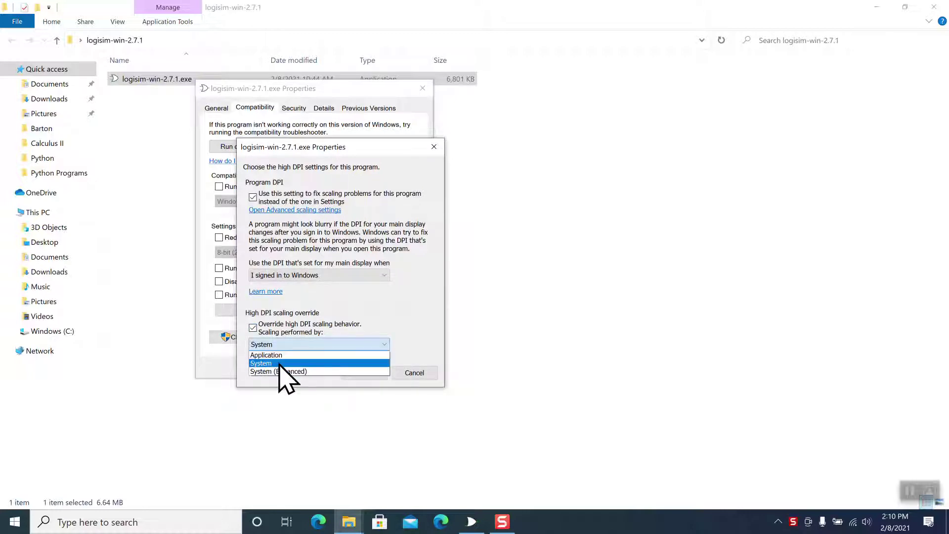
click(284, 363)
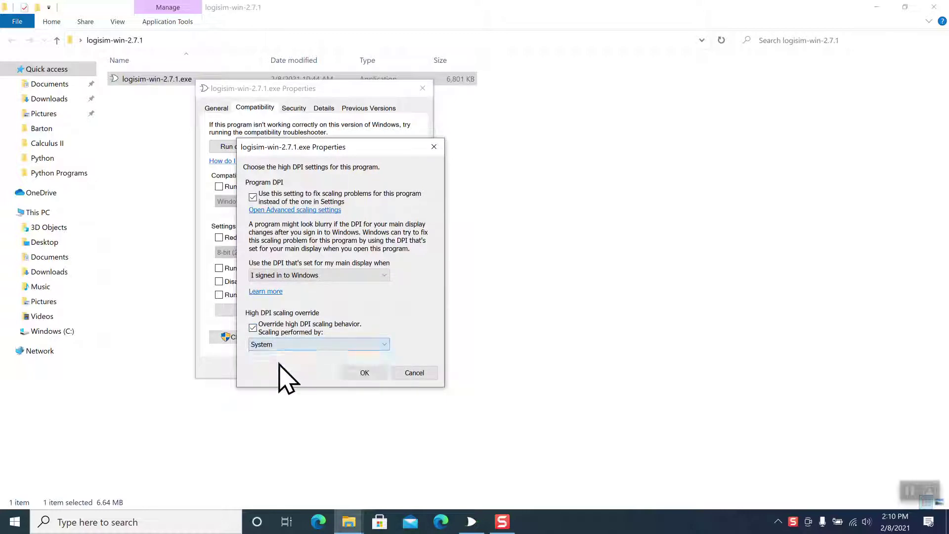
click(417, 375)
click(422, 89)
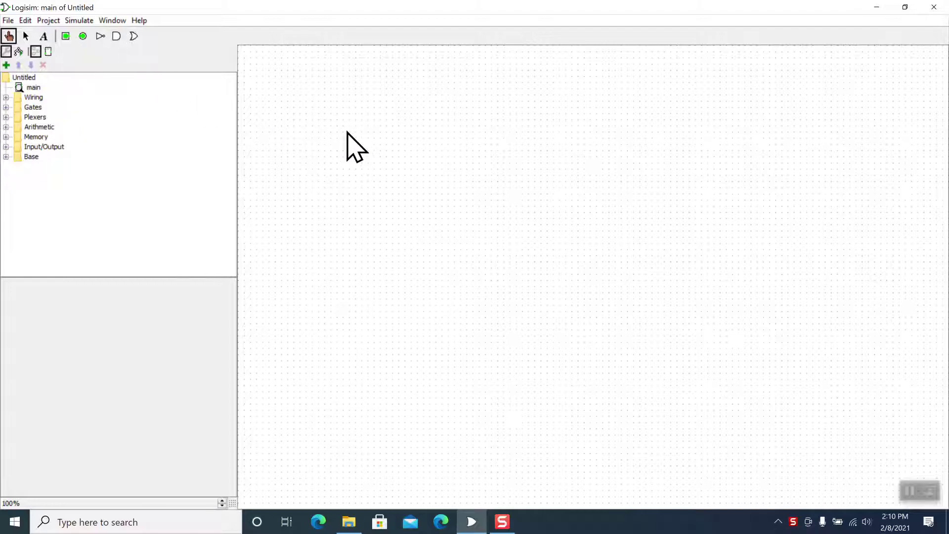
Place an input pin at the canvas top-left and a second input pin just below it.
click(65, 37)
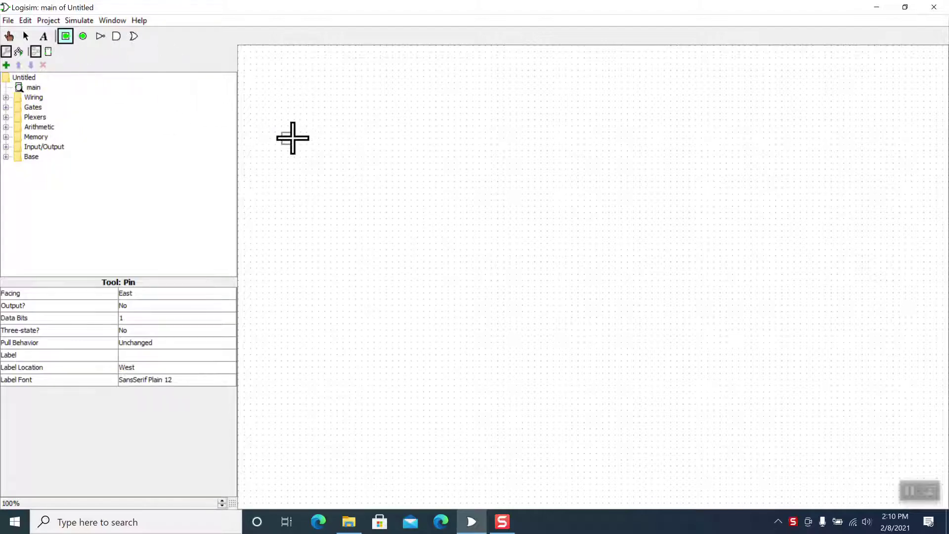
click(325, 120)
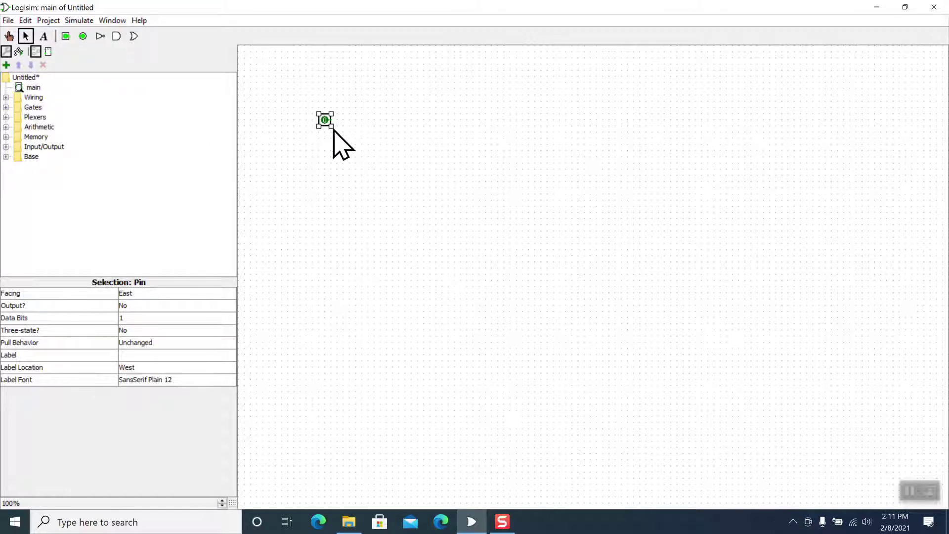
drag(332, 127, 341, 148)
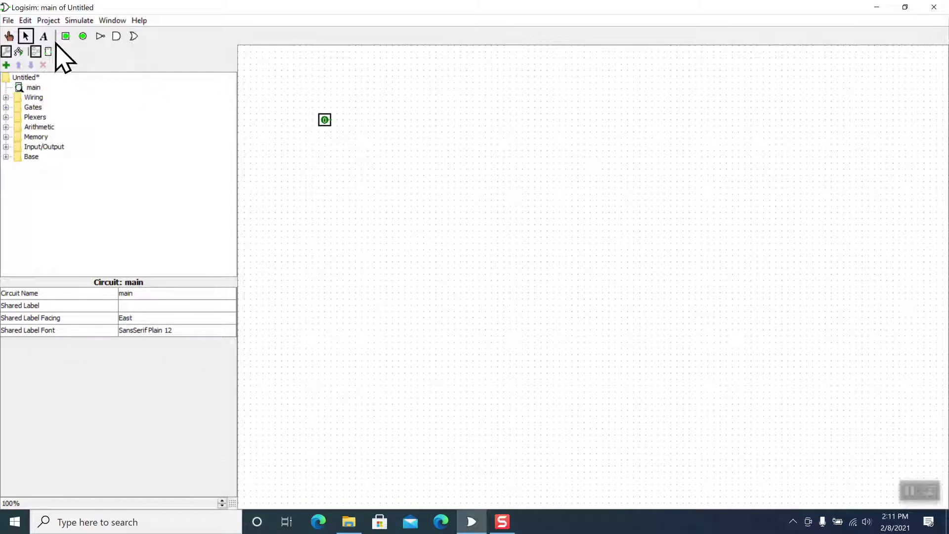
click(330, 123)
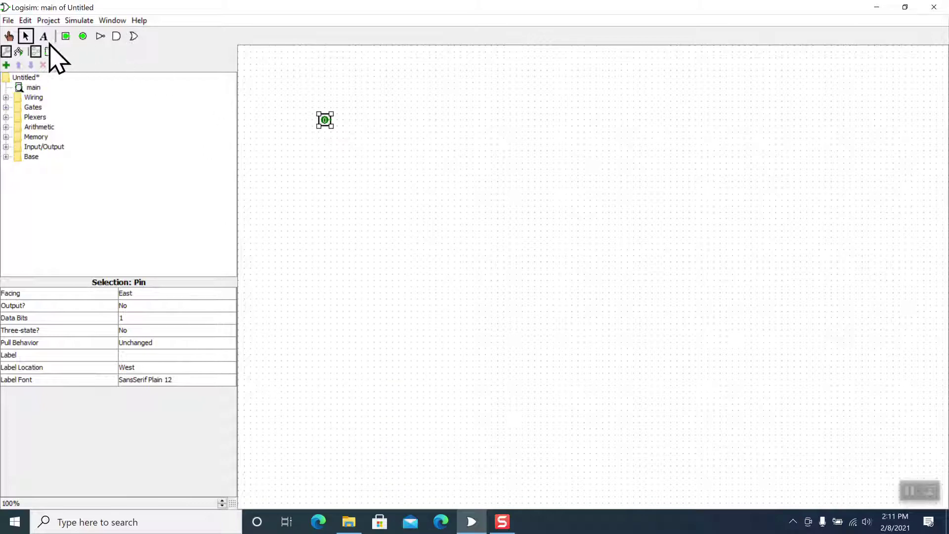
click(331, 126)
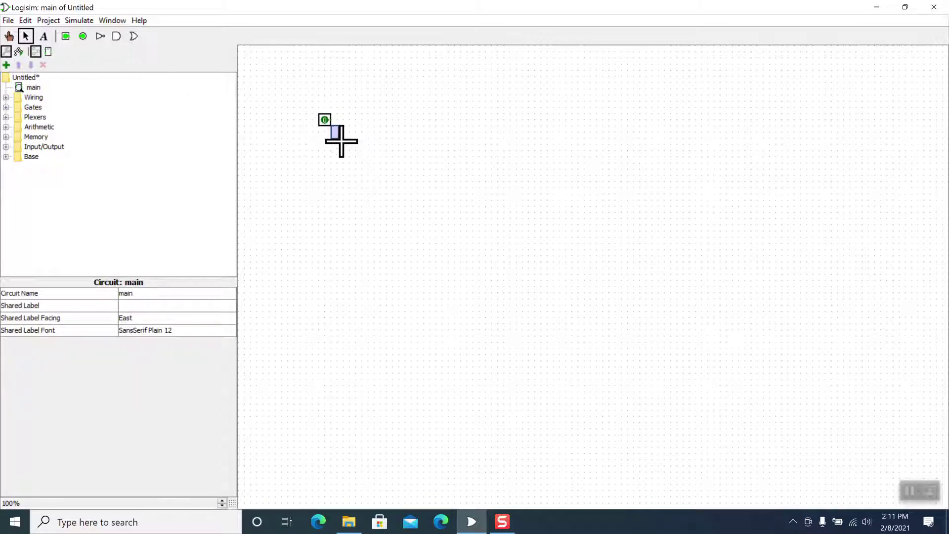
click(326, 124)
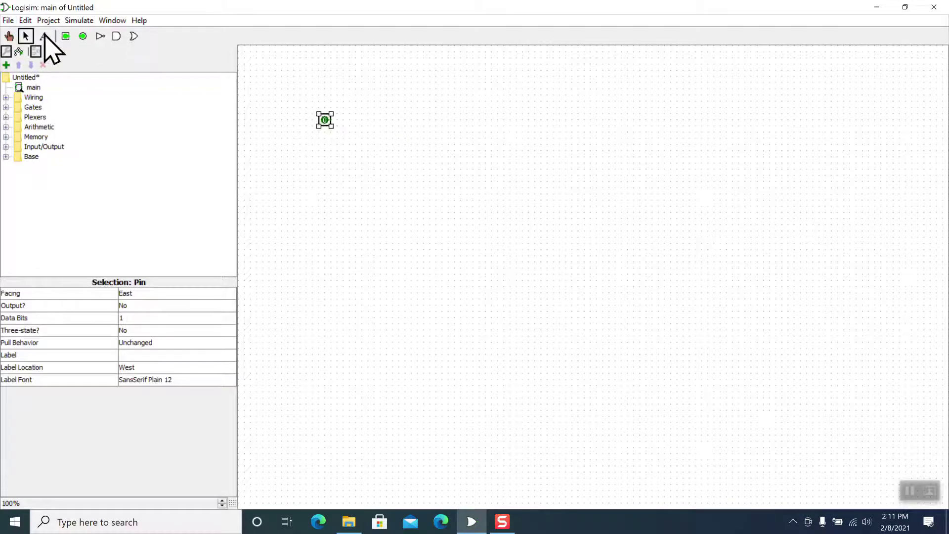
click(66, 37)
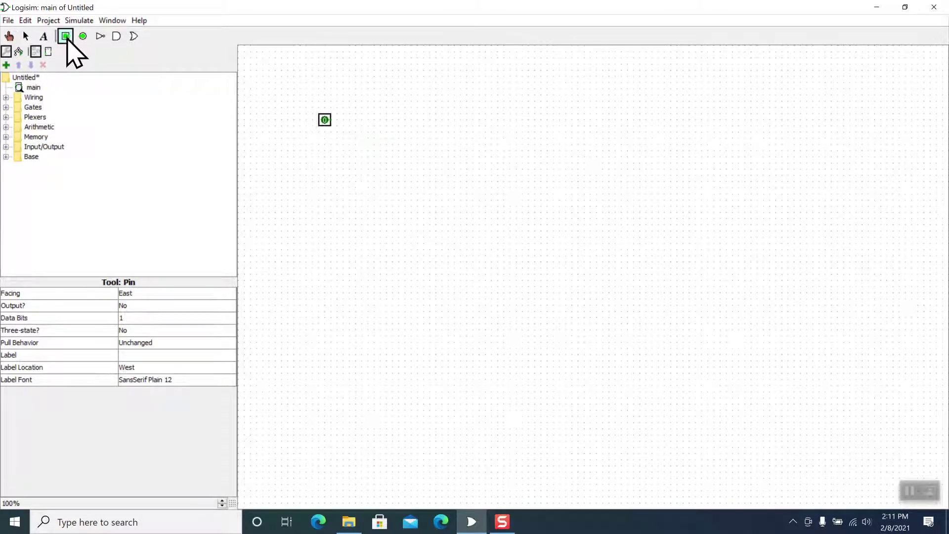
click(329, 151)
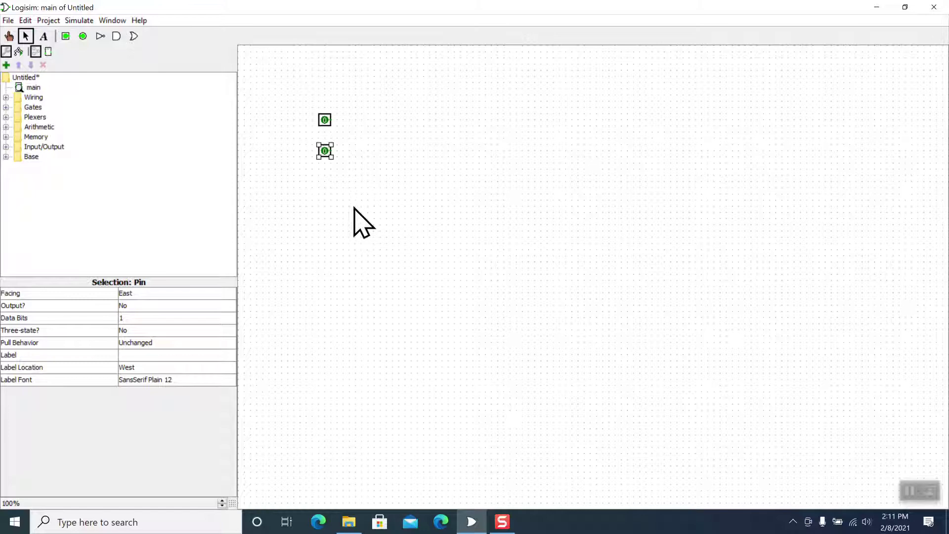
Add text labels x and y to the left of the top and second pins.
click(44, 37)
click(296, 118)
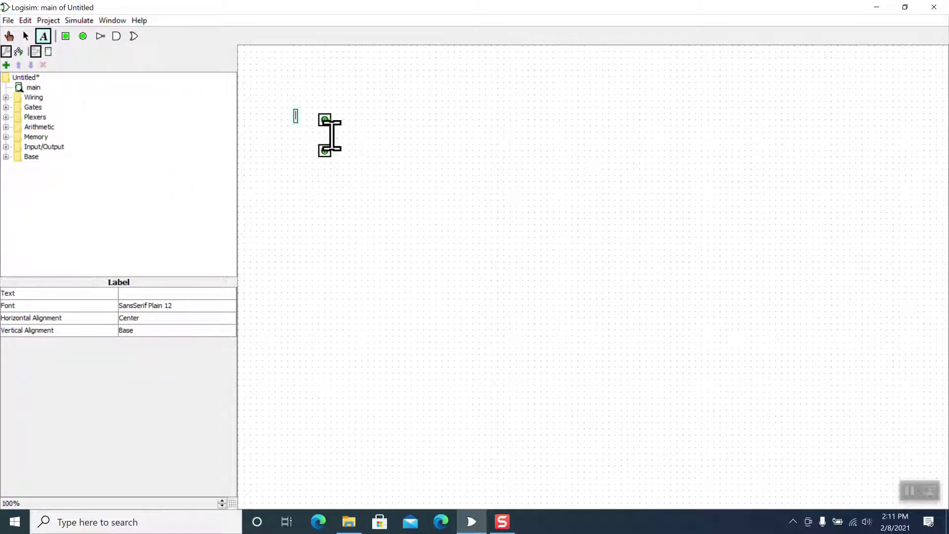
text(x)
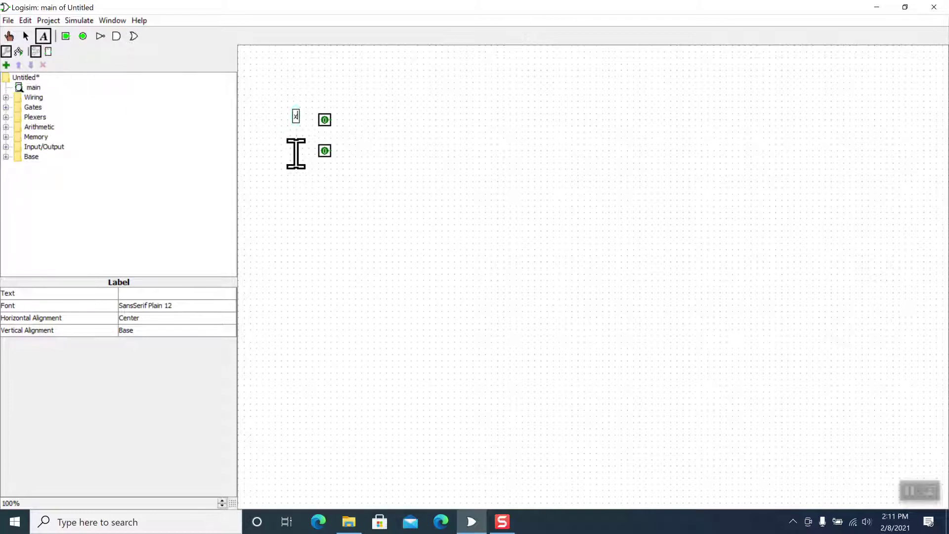
click(295, 149)
text(y)
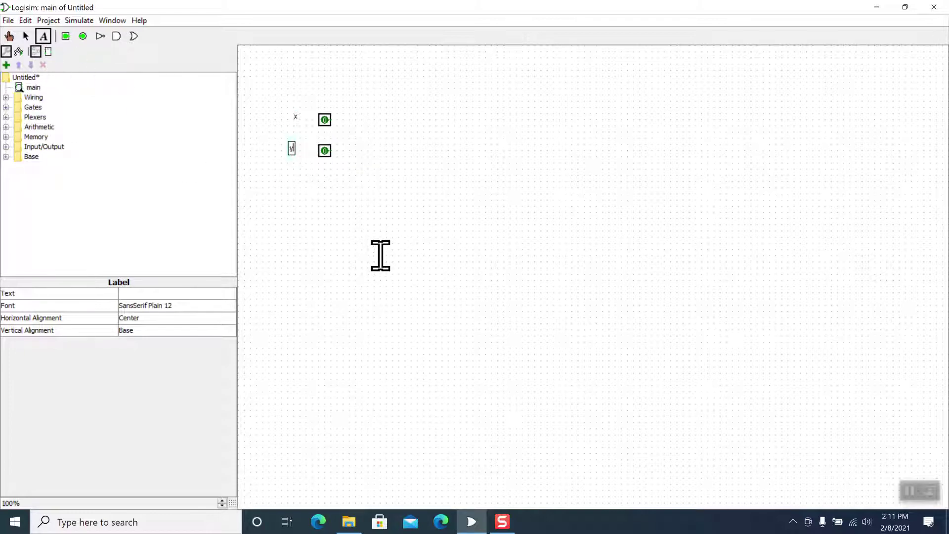
Place a third input pin below the others and set its Label to X.
click(65, 36)
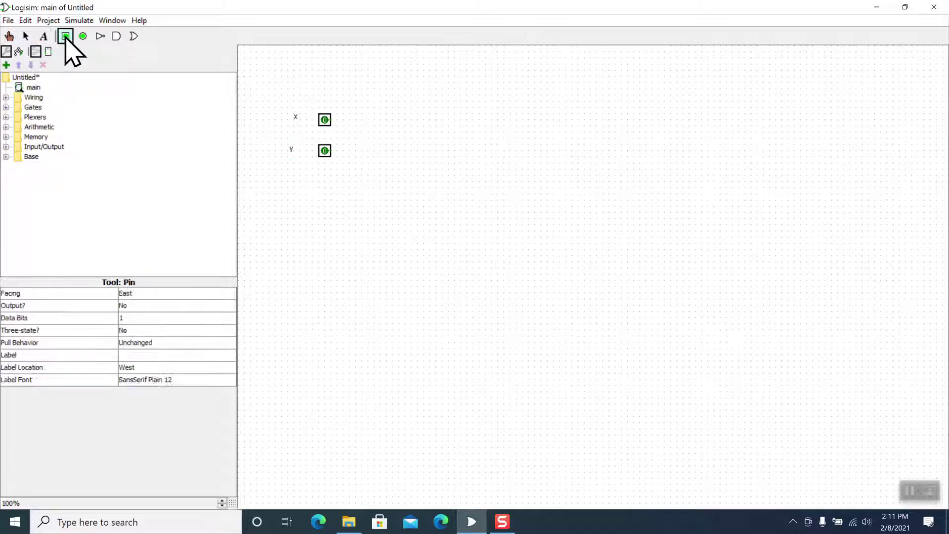
click(331, 195)
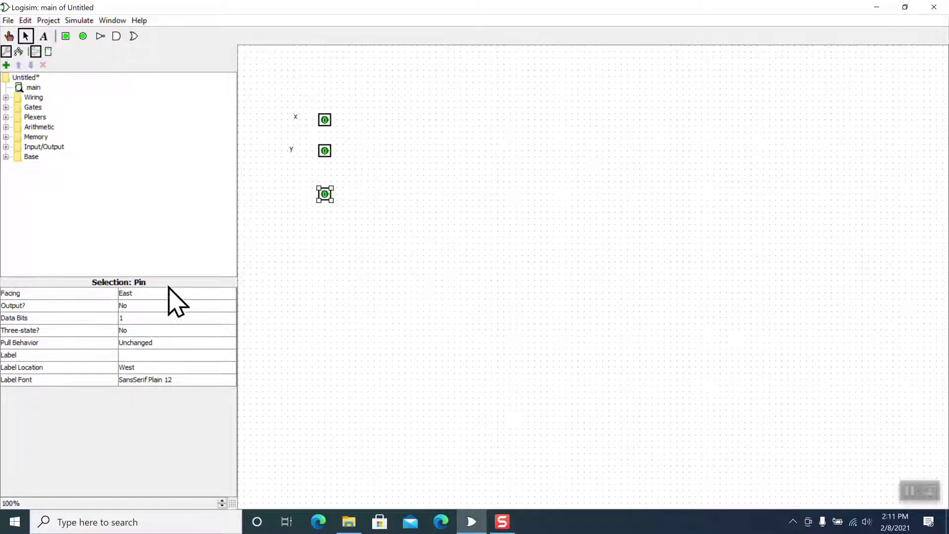
click(142, 354)
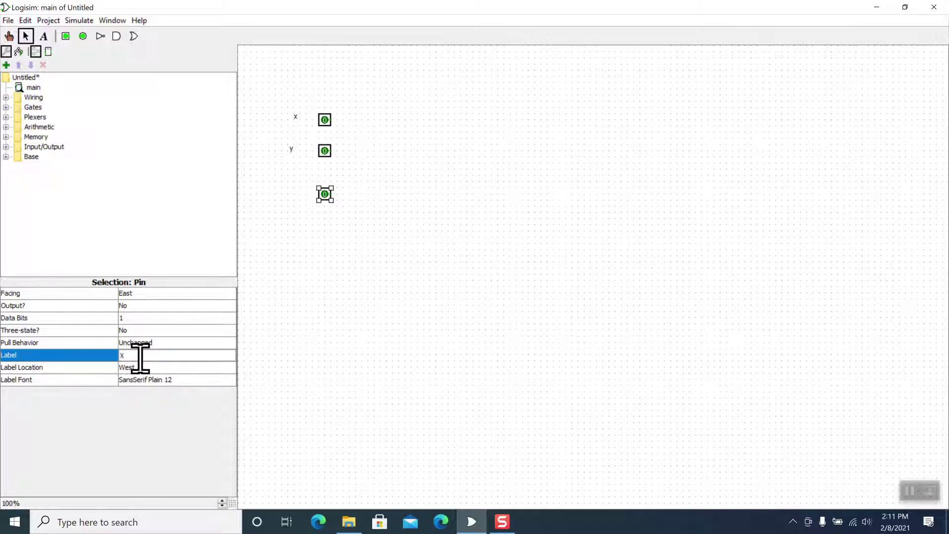
text(x)
key(Return)
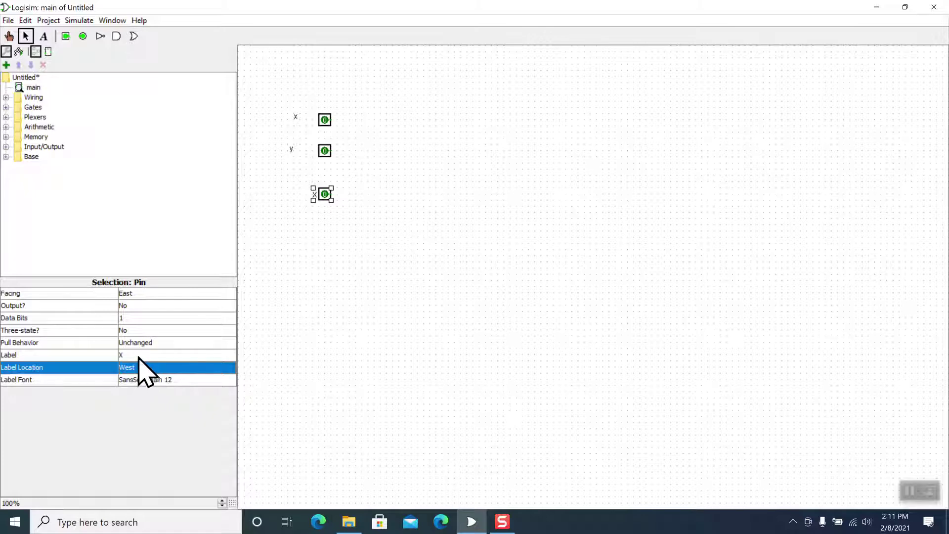
click(138, 355)
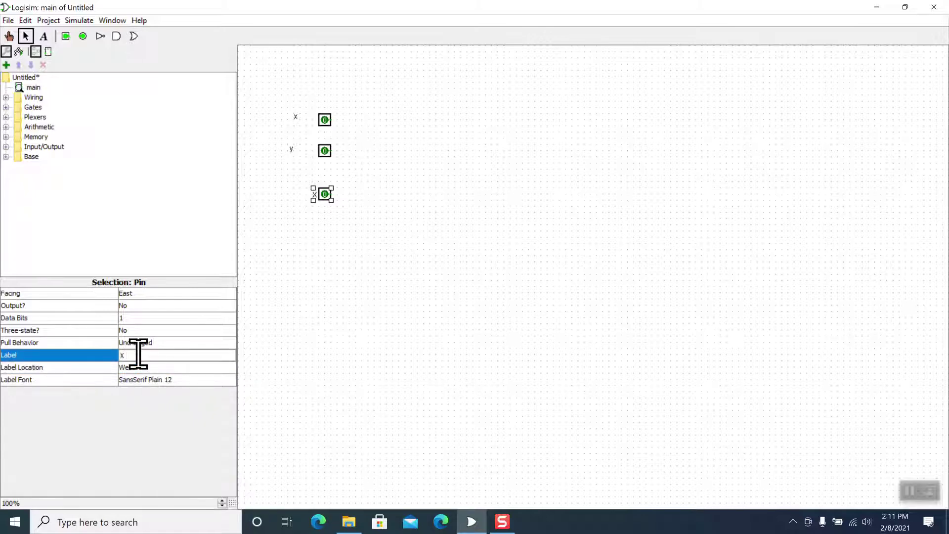
text(X)
key(Return)
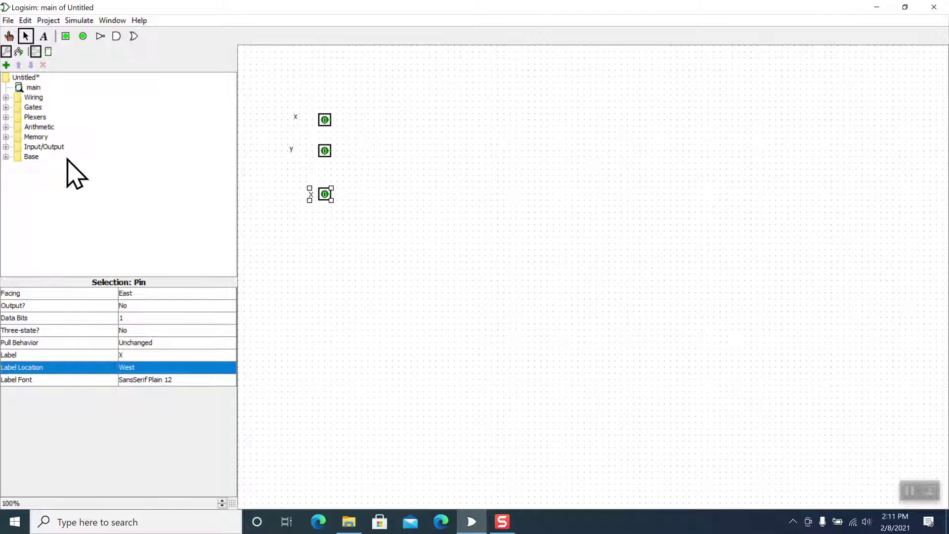
Place an AND gate right of the pins and wire x, y and X into its inputs.
click(117, 37)
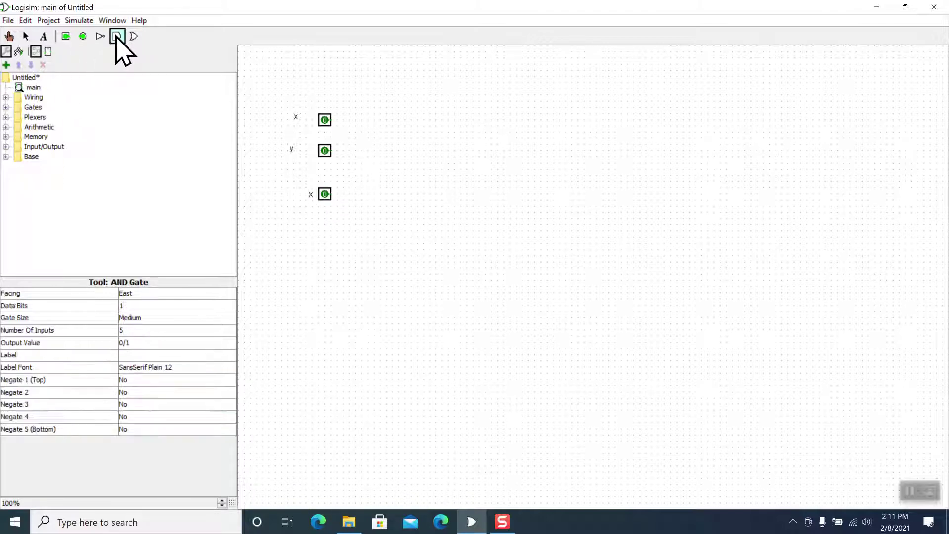
click(434, 131)
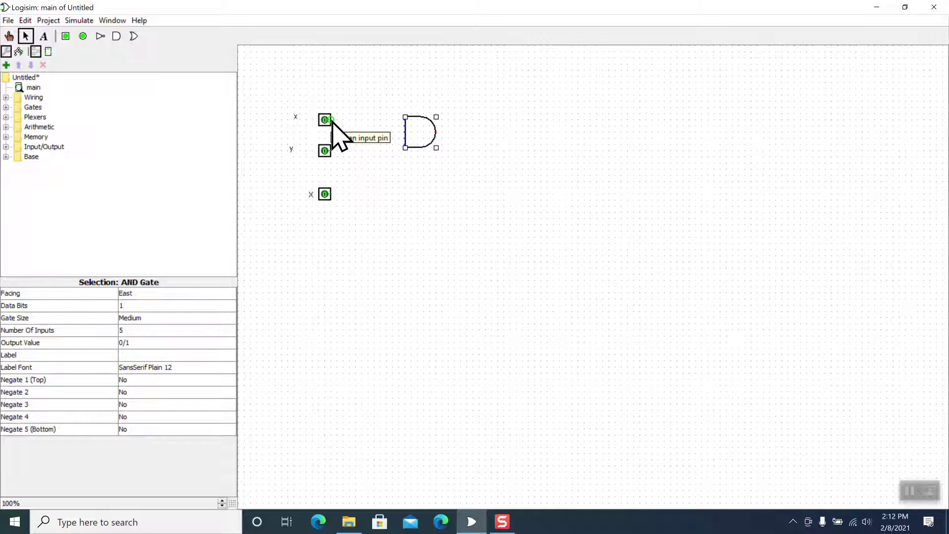
drag(332, 120, 358, 120)
drag(368, 120, 405, 120)
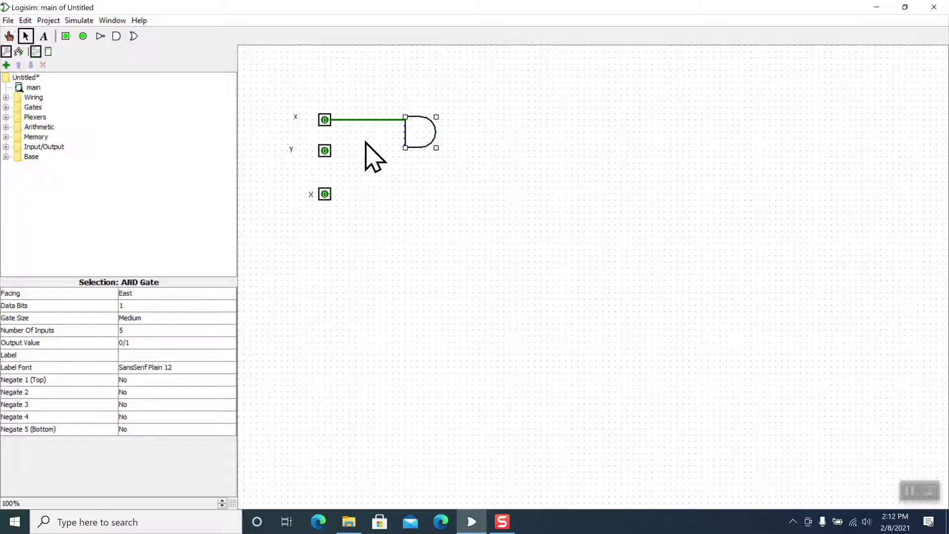
drag(331, 149, 362, 126)
drag(361, 132, 369, 133)
drag(376, 133, 404, 134)
drag(332, 195, 396, 146)
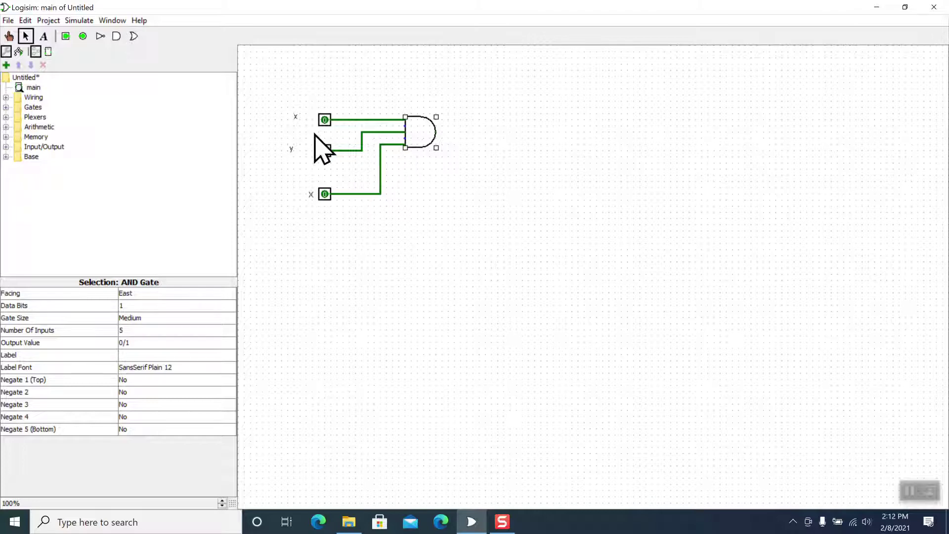
Place an output pin right of the AND gate and wire the gate's output to it.
click(82, 35)
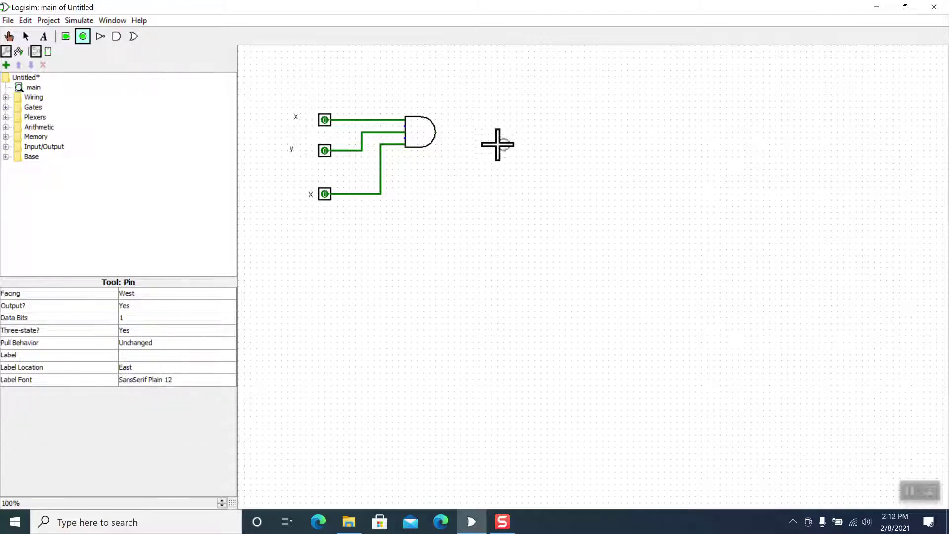
click(479, 132)
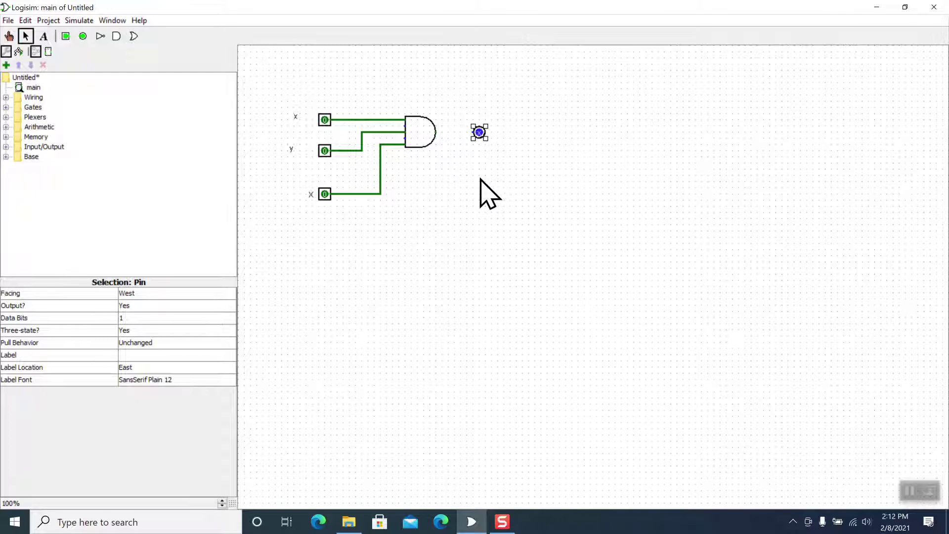
drag(436, 132, 478, 132)
Poke the X and y inputs to 1 so the AND output reads 1.
click(10, 36)
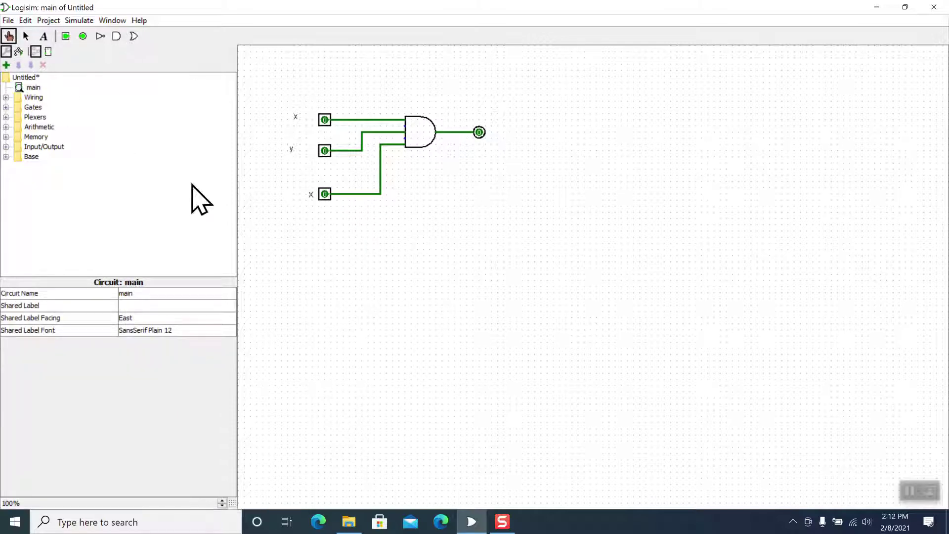
click(325, 194)
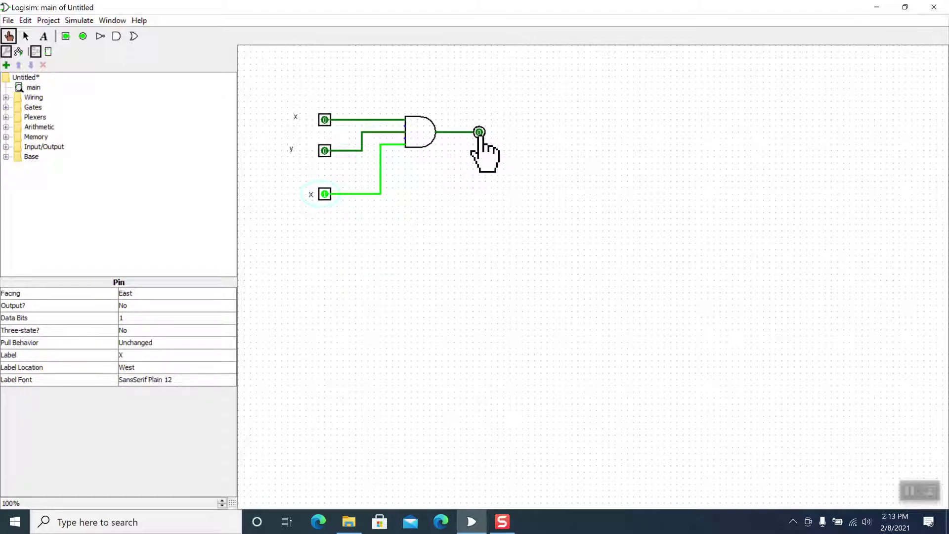
click(324, 151)
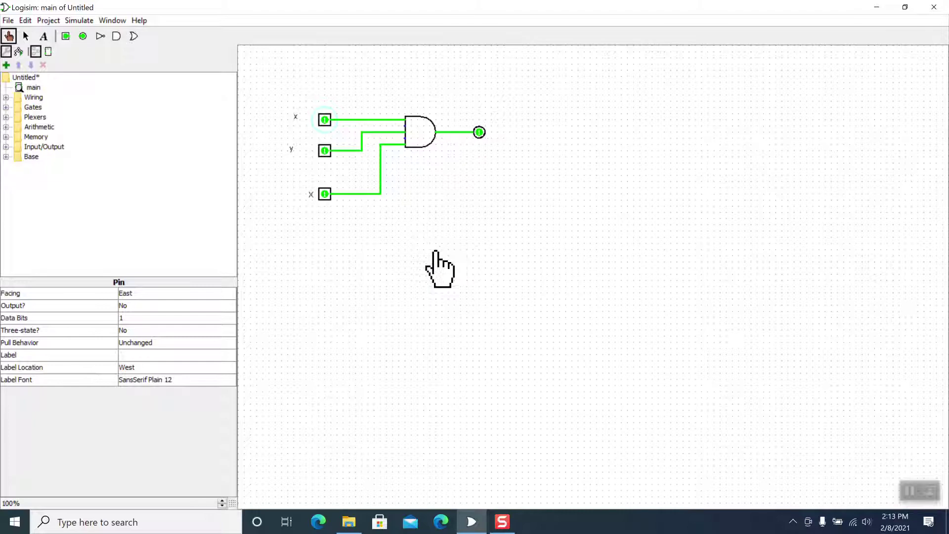
click(25, 35)
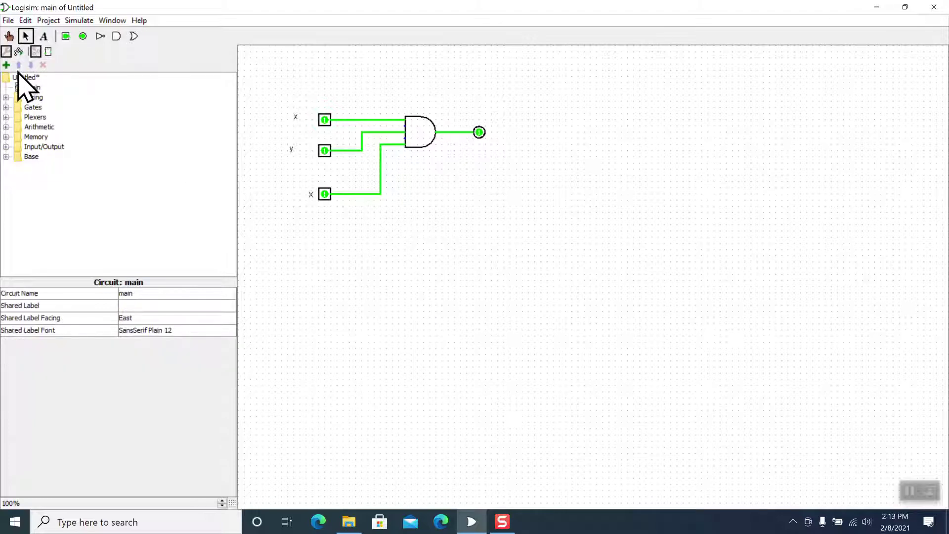
Place two new input pins right of the AND circuit and wire both into an OR gate.
click(68, 37)
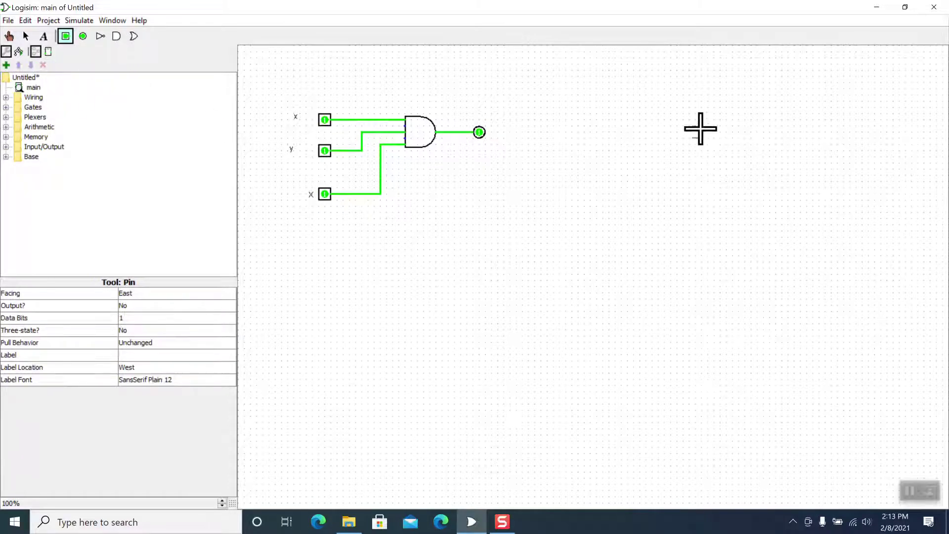
click(565, 120)
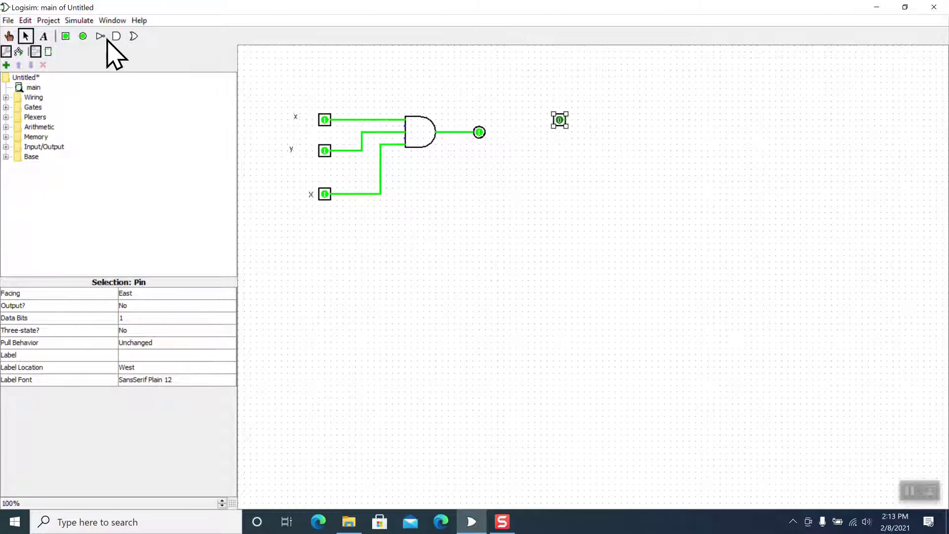
click(67, 37)
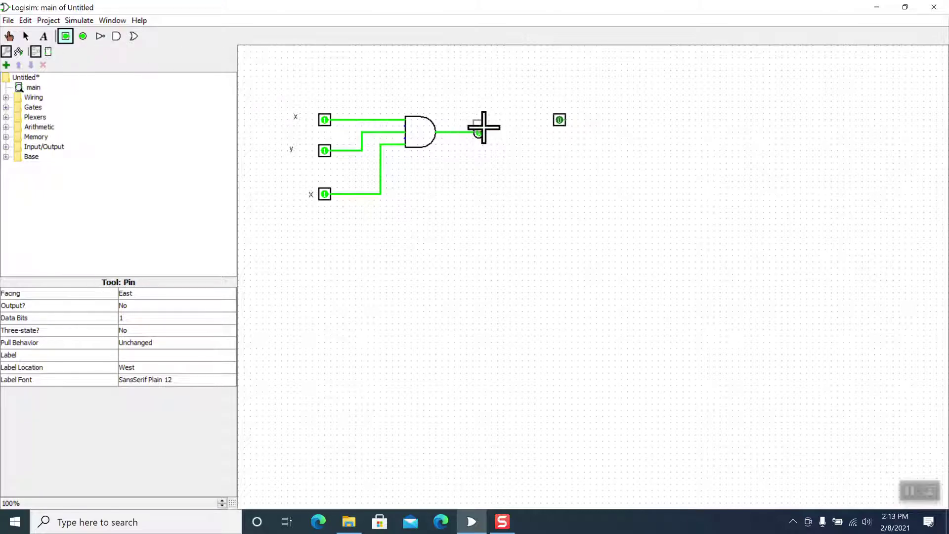
click(563, 149)
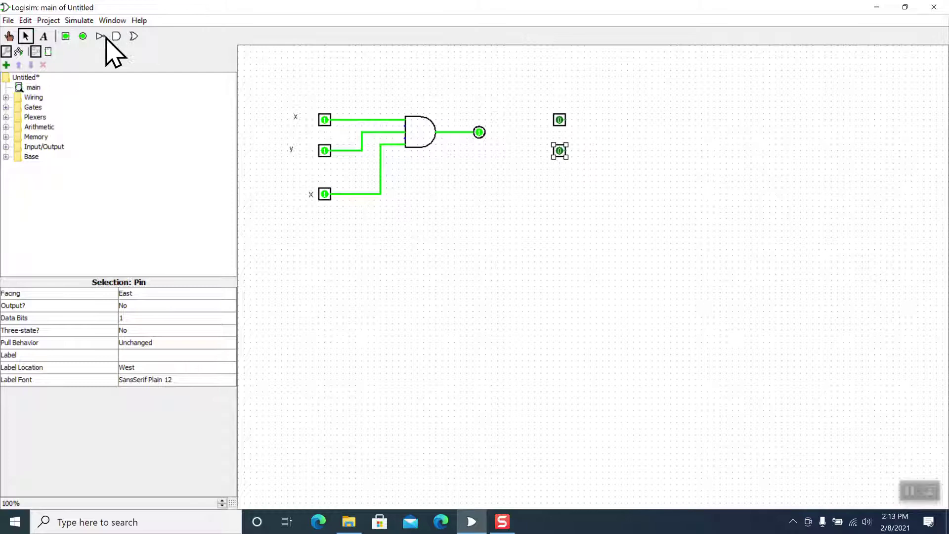
click(134, 36)
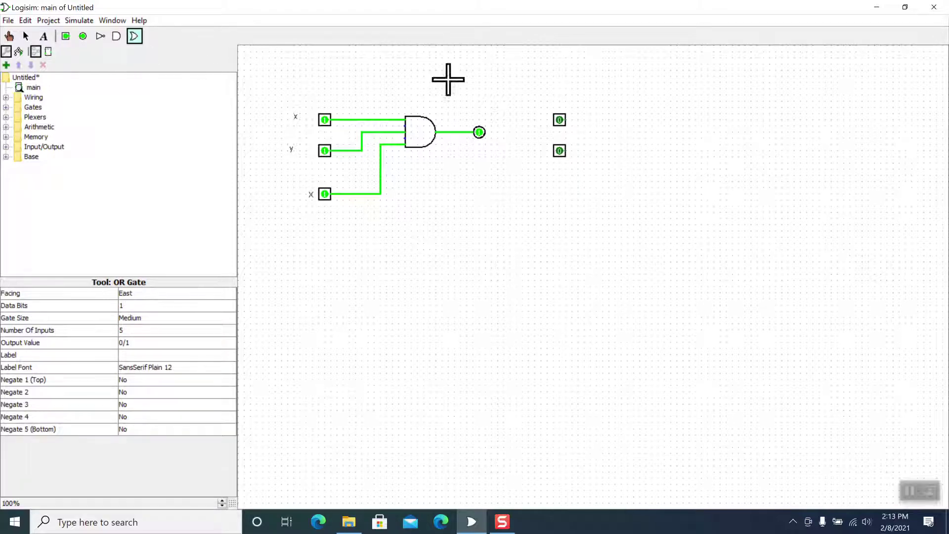
click(627, 131)
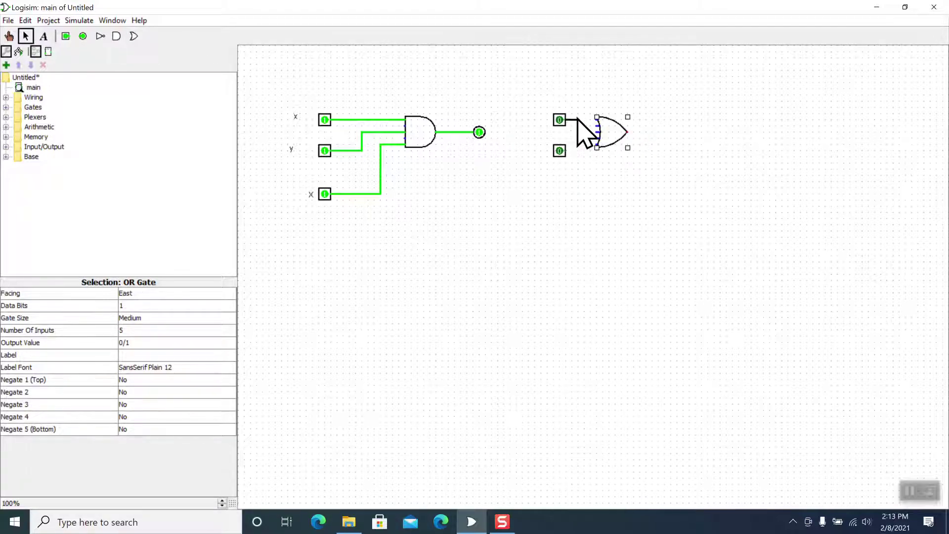
mouse_move(582, 128)
mouse_down()
mouse_move(594, 135)
mouse_move(574, 125)
mouse_move(589, 127)
mouse_up()
drag(599, 128, 582, 152)
drag(579, 138, 599, 142)
Add an output pin right of the OR gate and connect the gate's output to it.
click(83, 36)
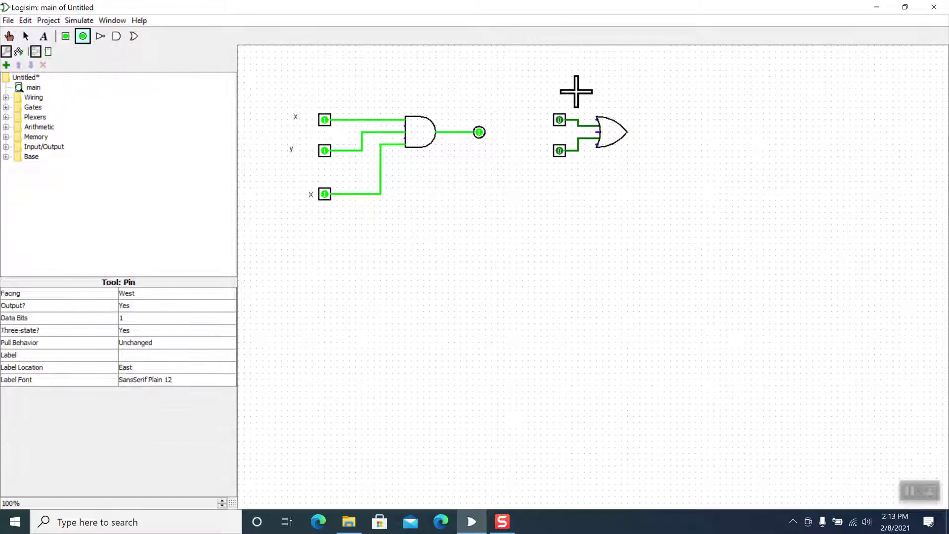
click(658, 132)
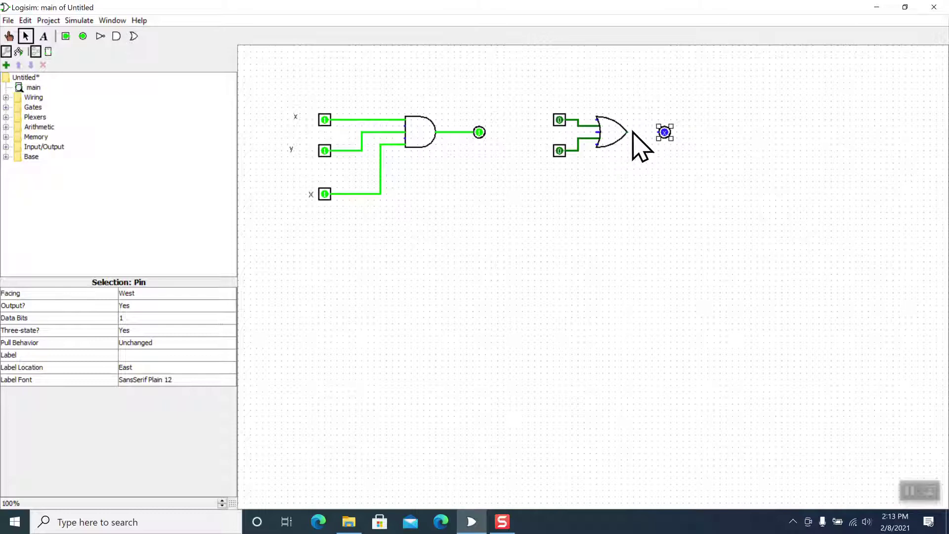
drag(628, 132, 660, 132)
Poke the OR circuit's upper and lower input pins so both read 1.
click(8, 35)
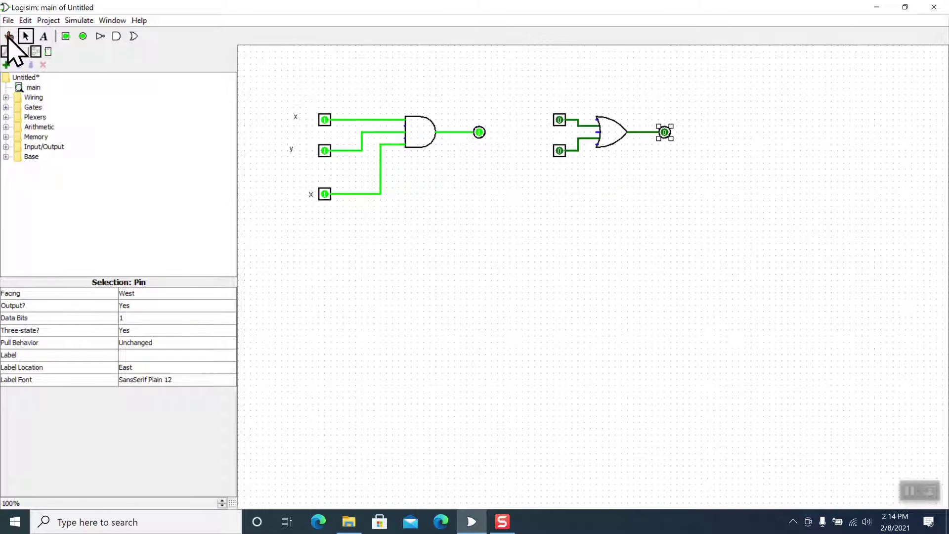
click(559, 151)
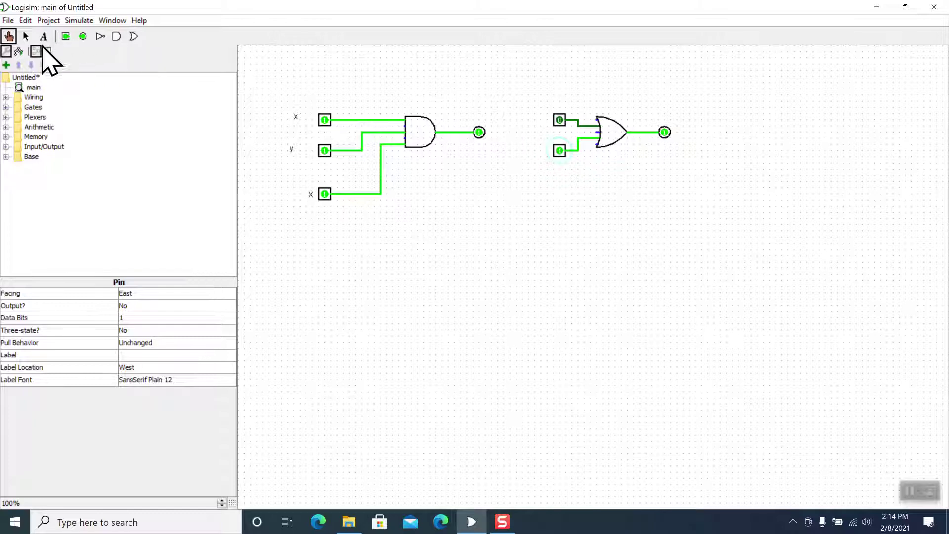
click(559, 151)
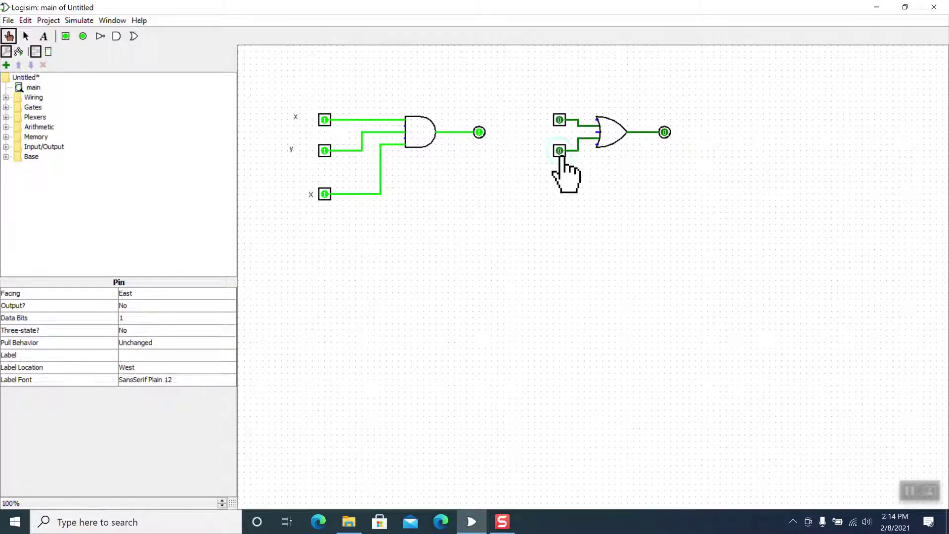
click(560, 122)
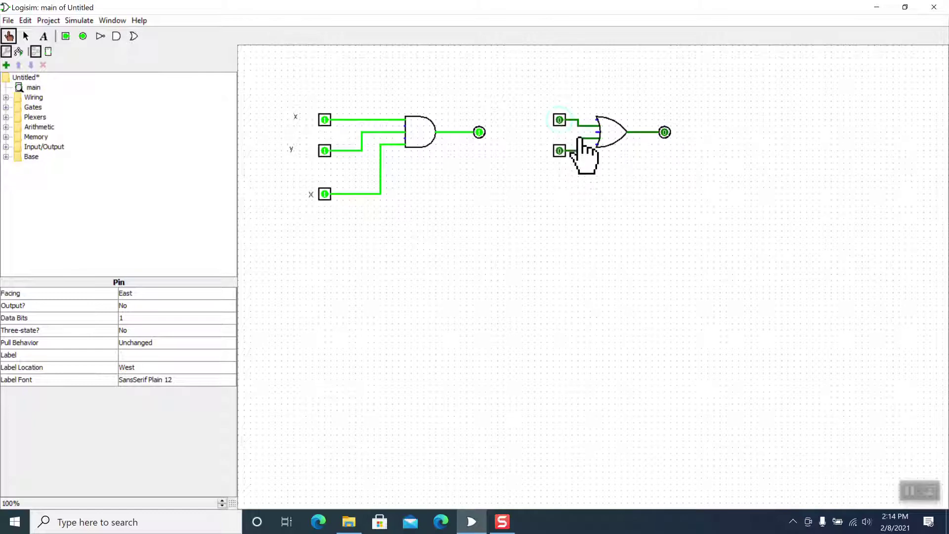
click(560, 120)
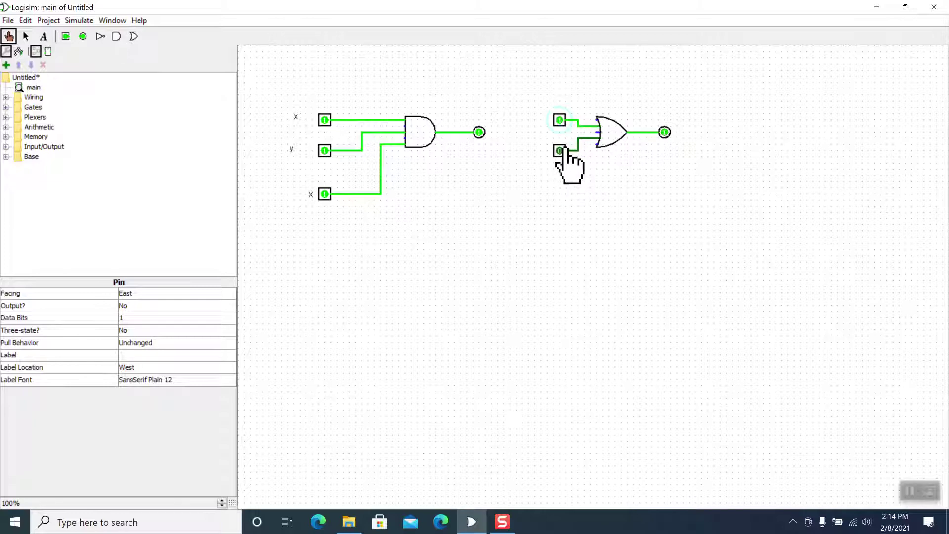
click(562, 151)
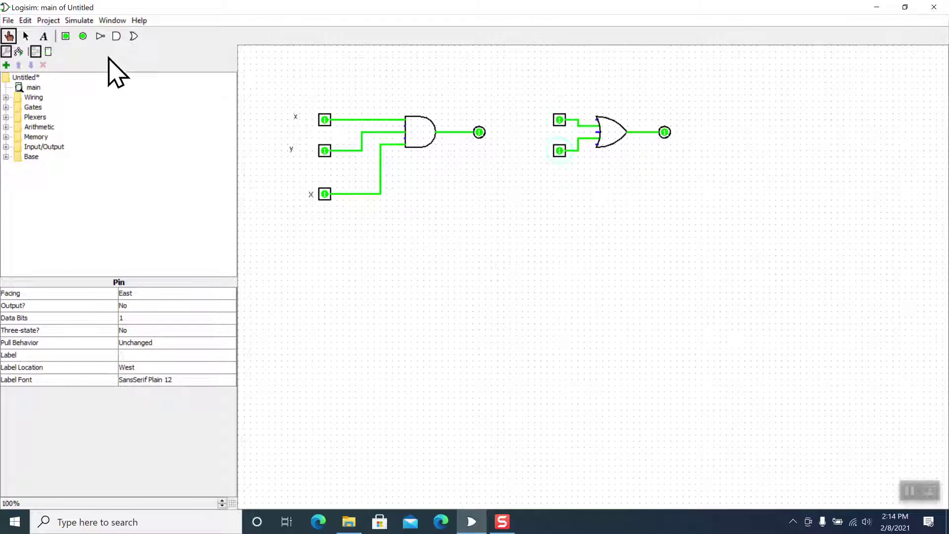
Place an input pin below the AND circuit and wire it into a new NOT gate.
click(26, 37)
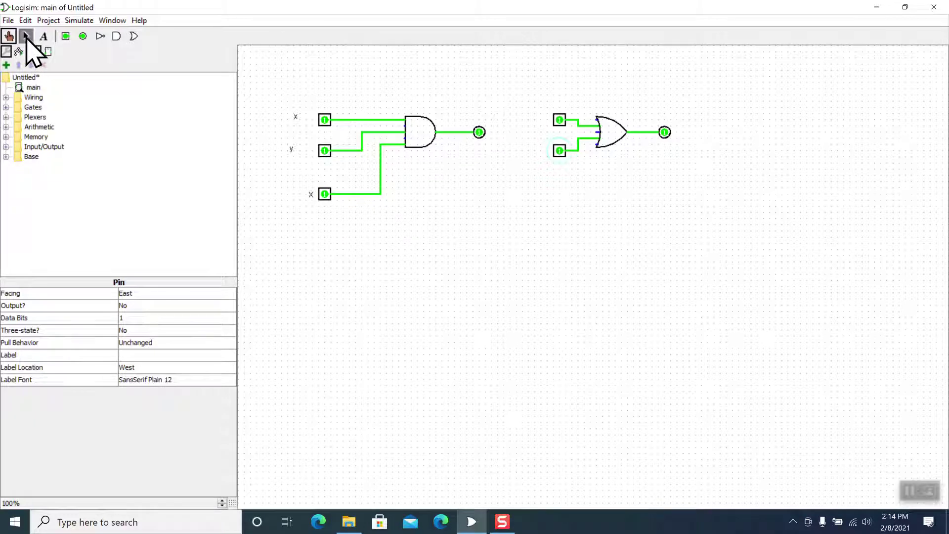
click(68, 39)
click(327, 278)
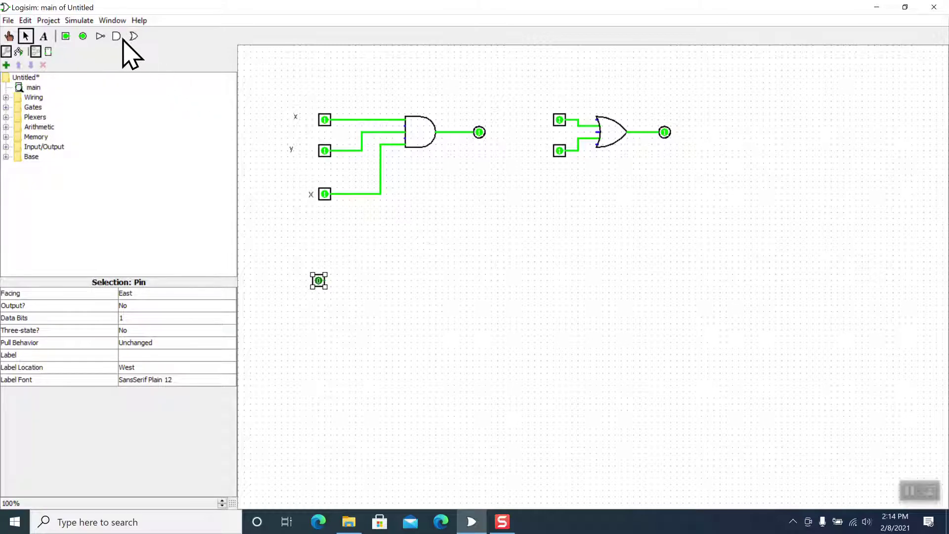
click(100, 36)
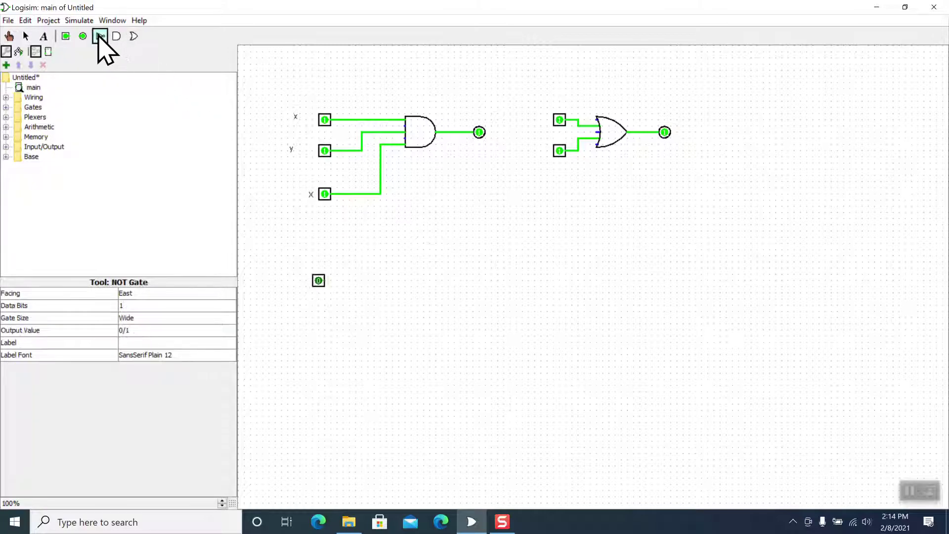
click(379, 282)
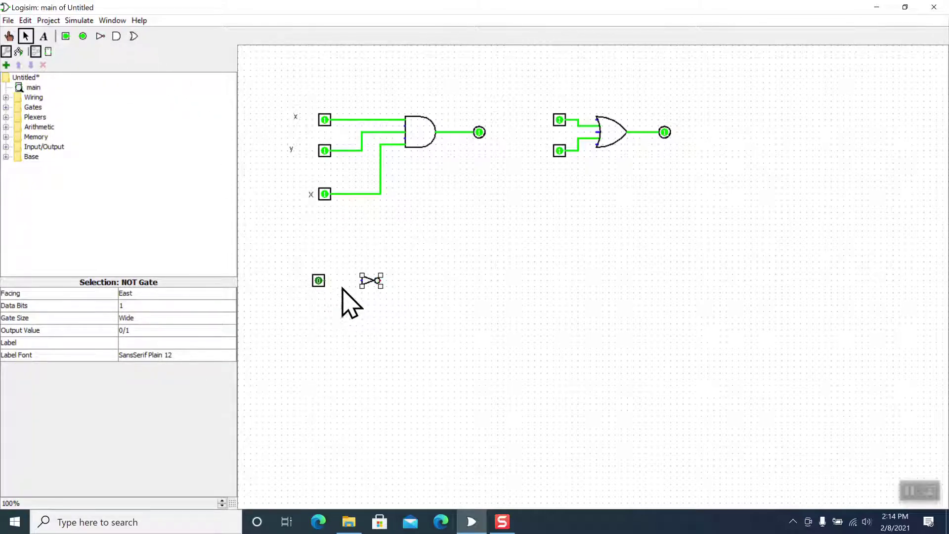
drag(332, 281, 356, 283)
Wire the NOT gate to a new output pin and poke its input to 1.
click(83, 37)
click(418, 281)
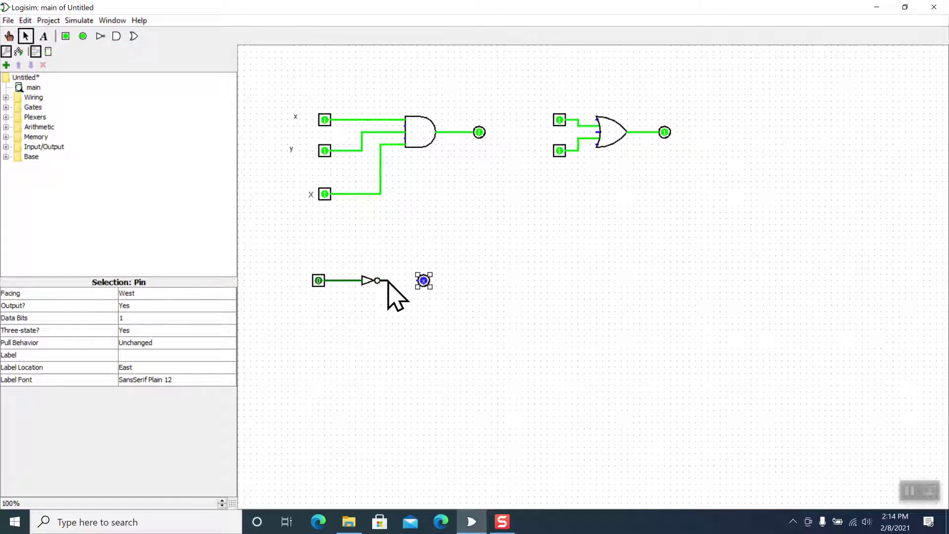
drag(388, 281, 418, 280)
click(8, 36)
click(318, 281)
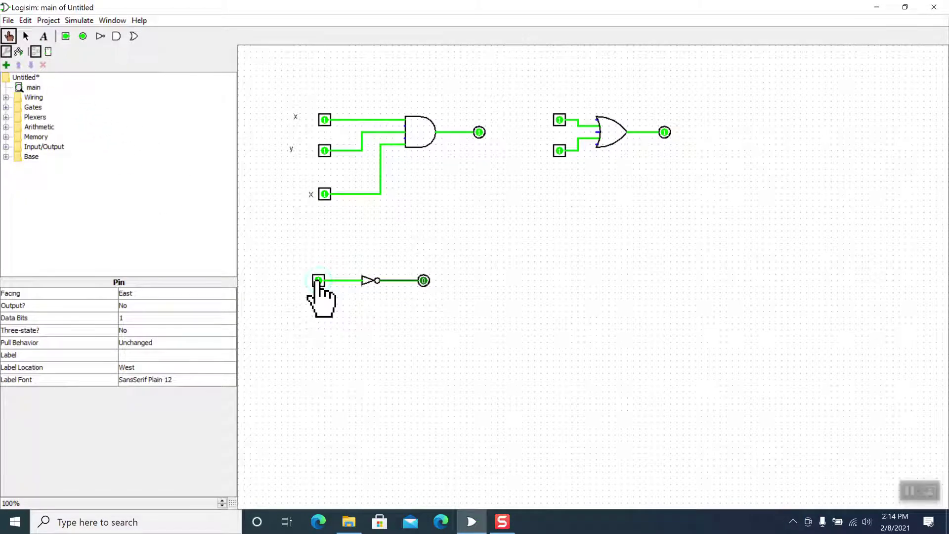
Delete the wire between the AND gate and its output pin via the right-click menu.
right_click(457, 132)
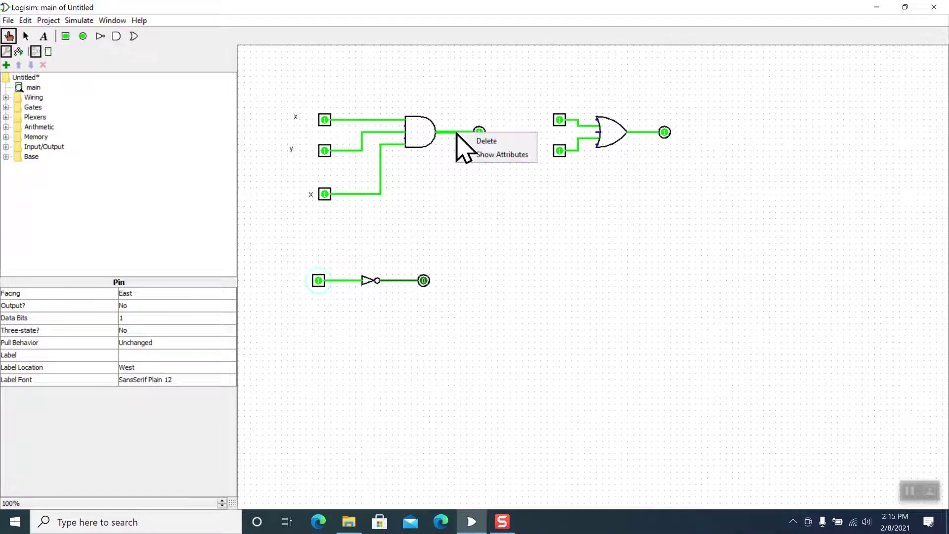
click(487, 141)
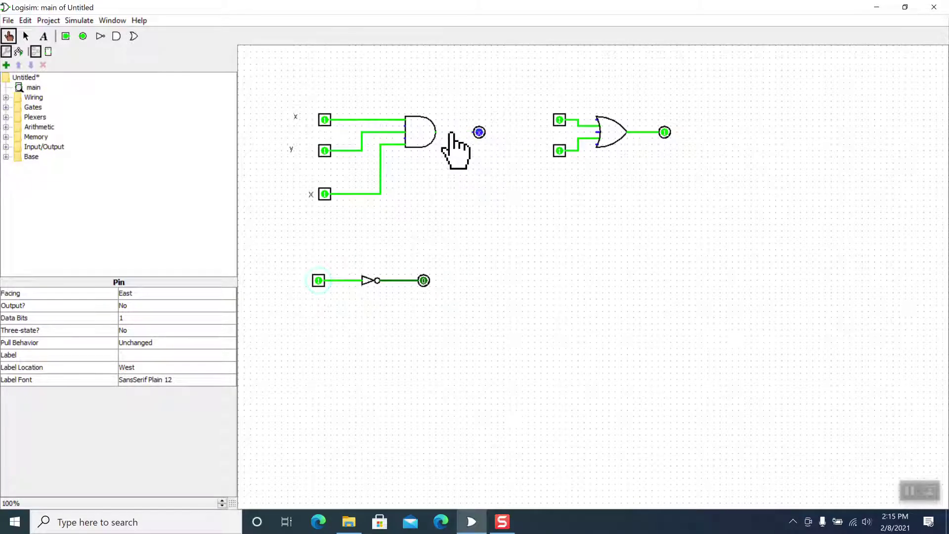
click(484, 132)
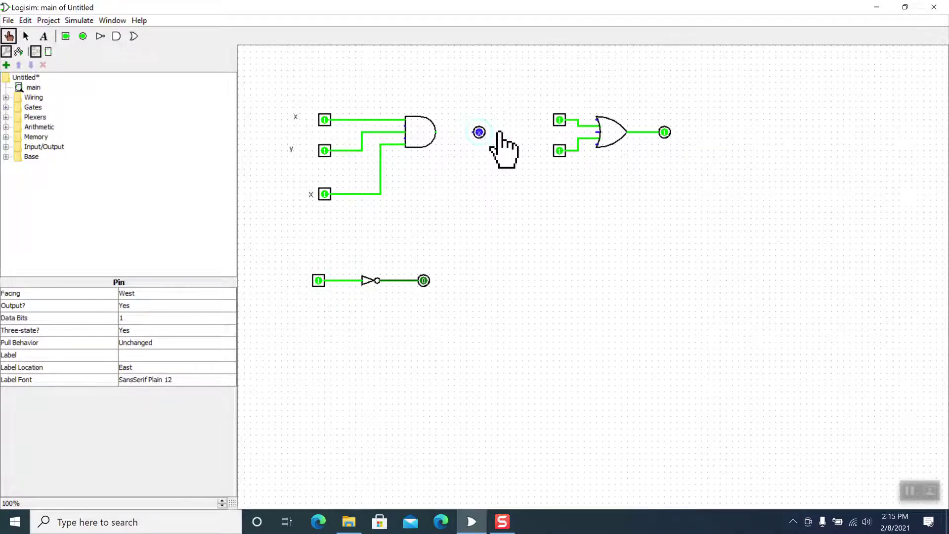
Select the wire from the OR gate to its output pin and delete it.
click(26, 36)
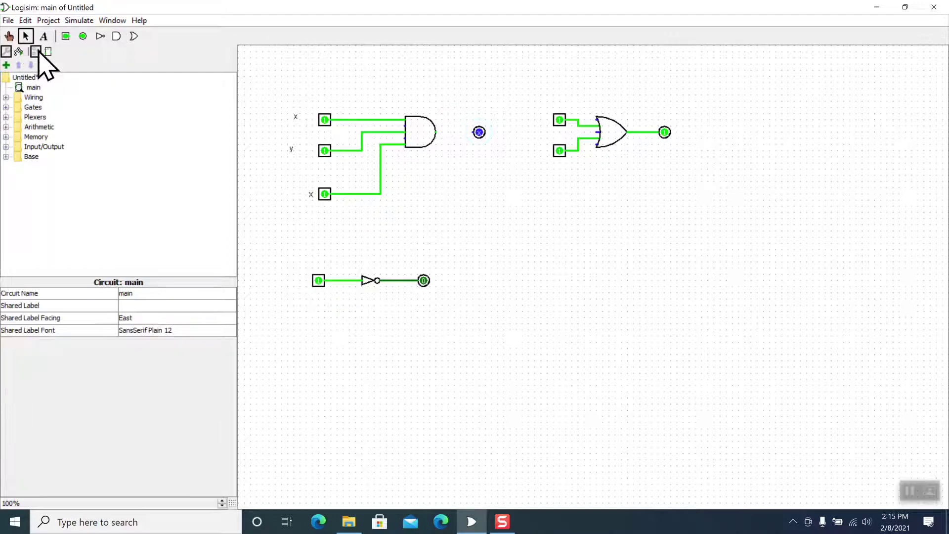
click(643, 133)
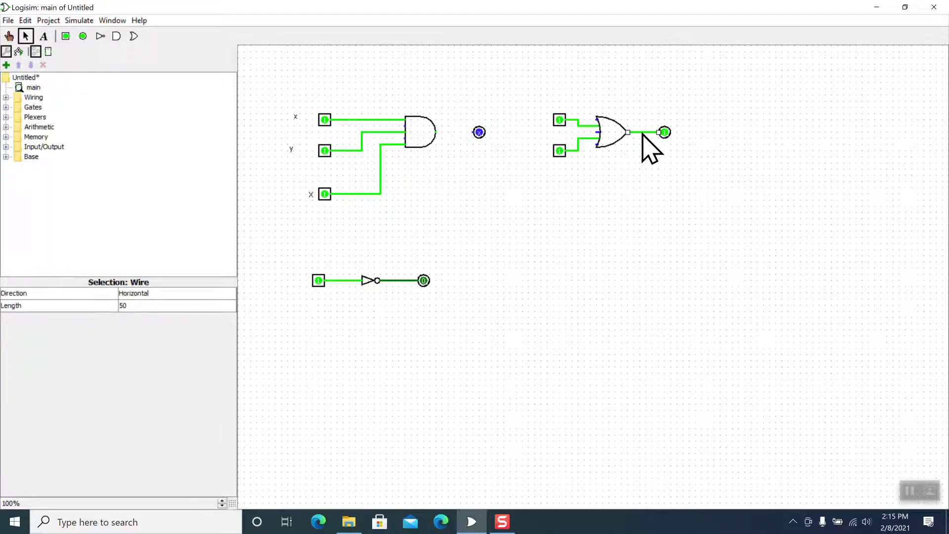
key(Delete)
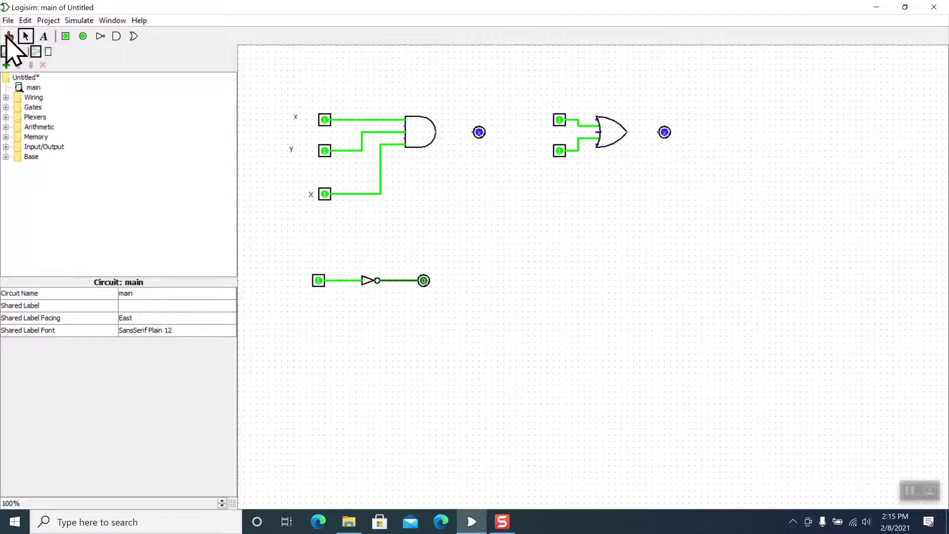
Shift the OR circuit's output pin right and place an AND gate after the OR gate.
drag(664, 132, 758, 137)
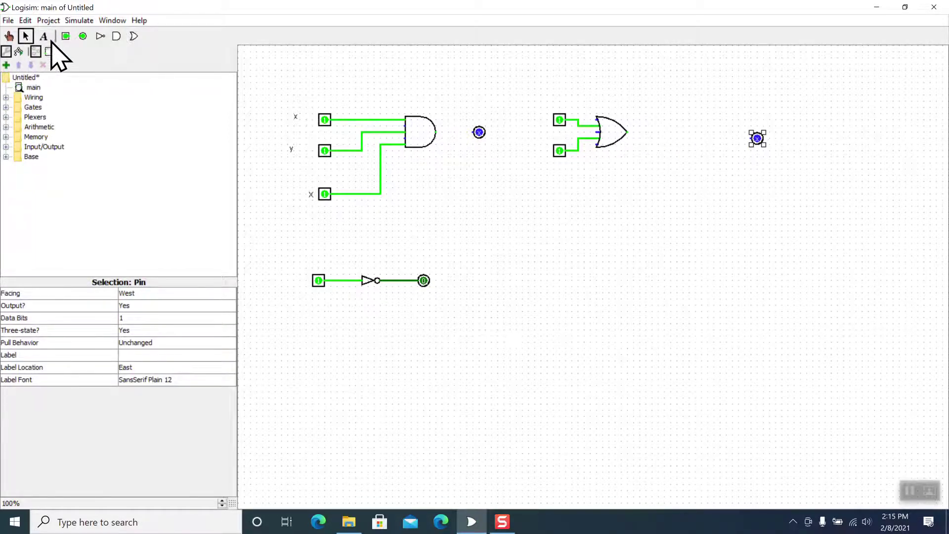
click(117, 36)
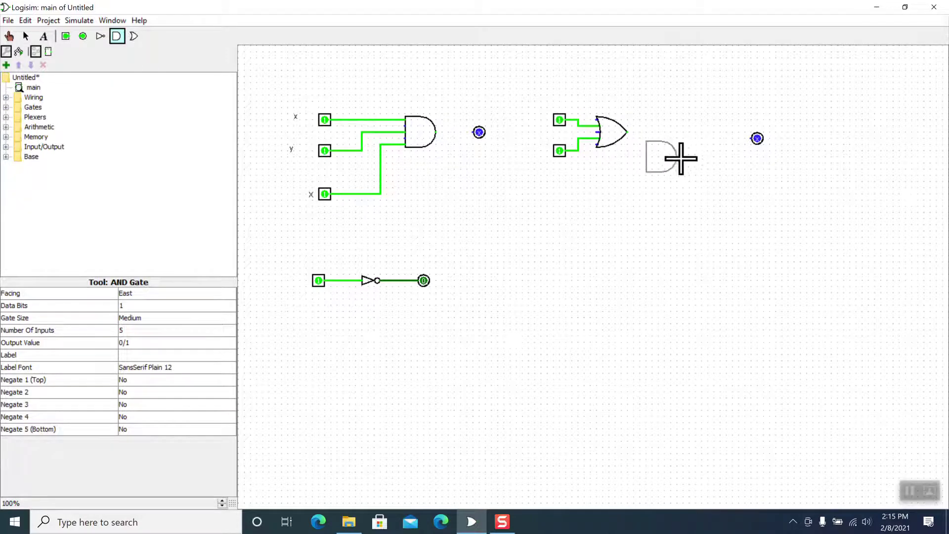
click(696, 138)
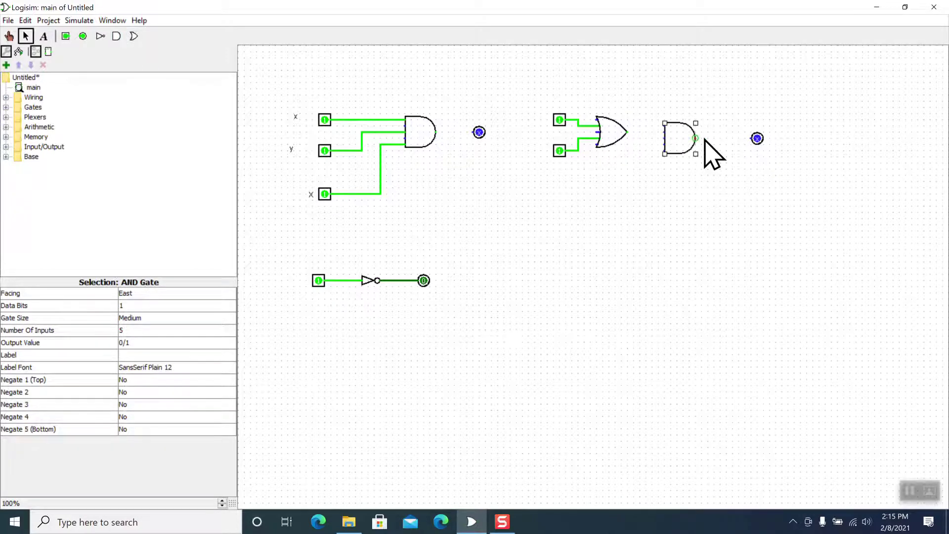
click(764, 135)
drag(764, 135, 798, 136)
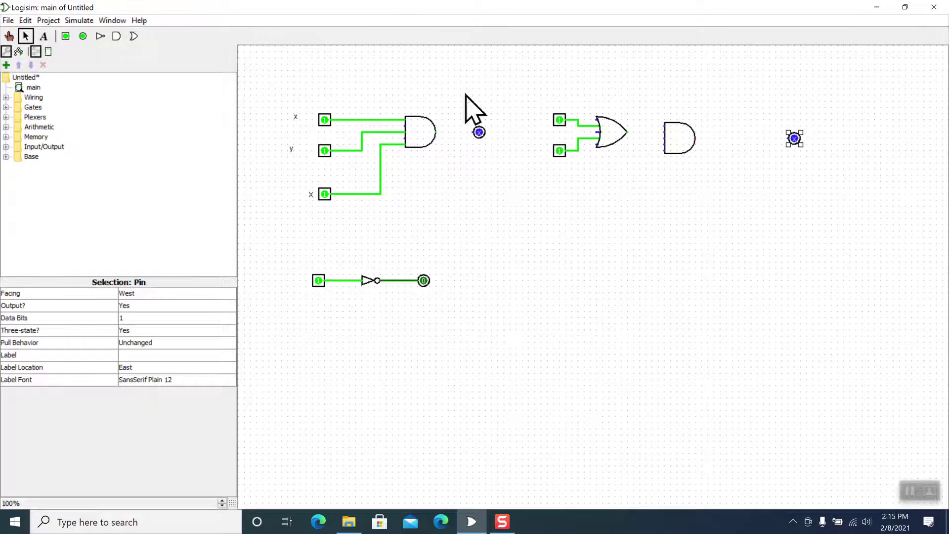
Place a NOT gate between the AND gate and output pin, and wire the OR output into the AND gate.
click(100, 36)
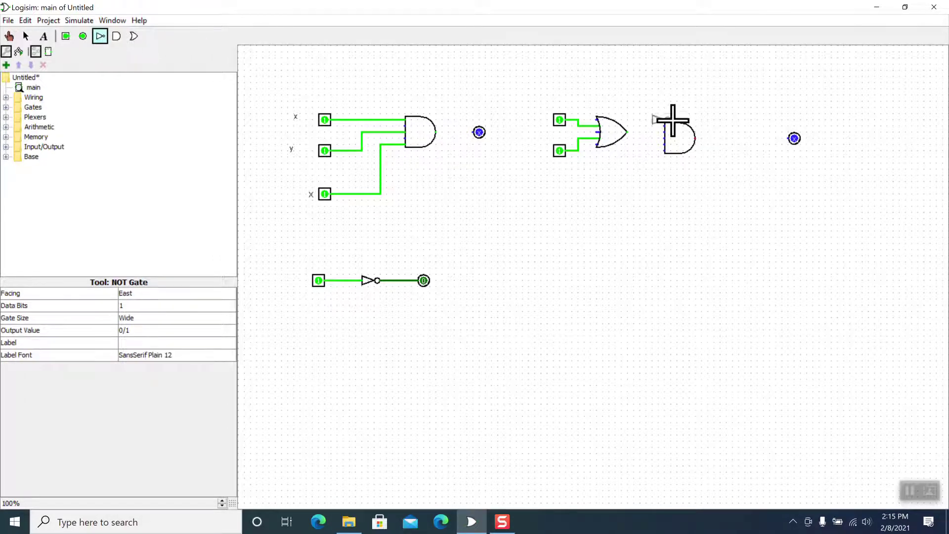
click(741, 138)
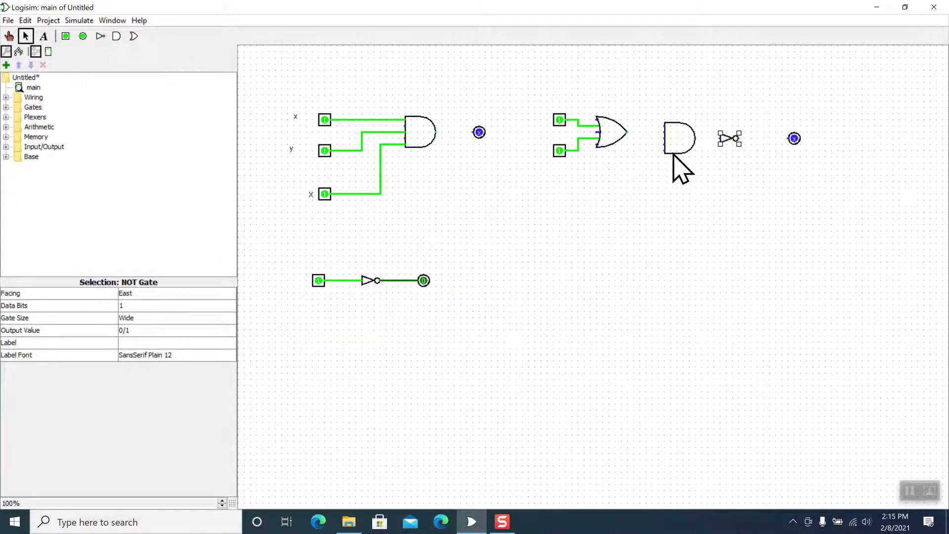
drag(626, 132, 786, 138)
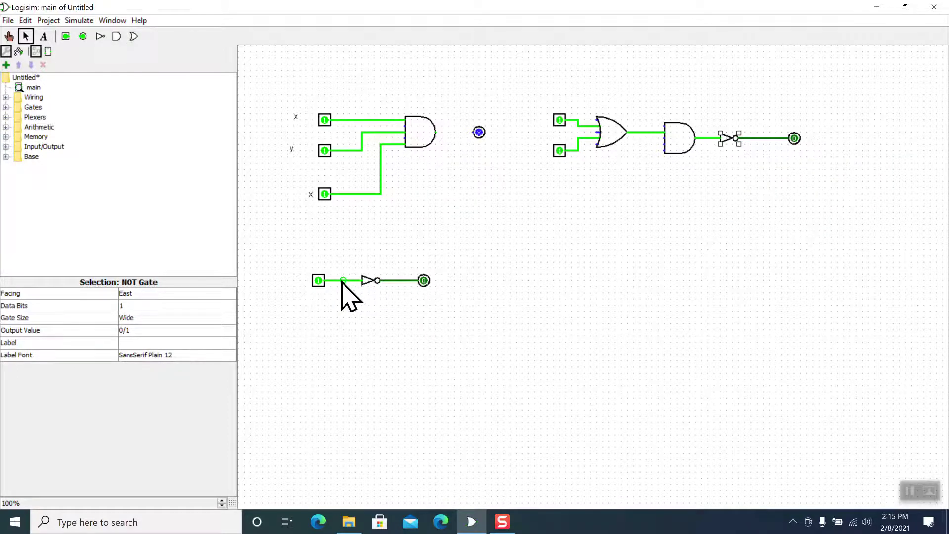
click(399, 281)
click(399, 280)
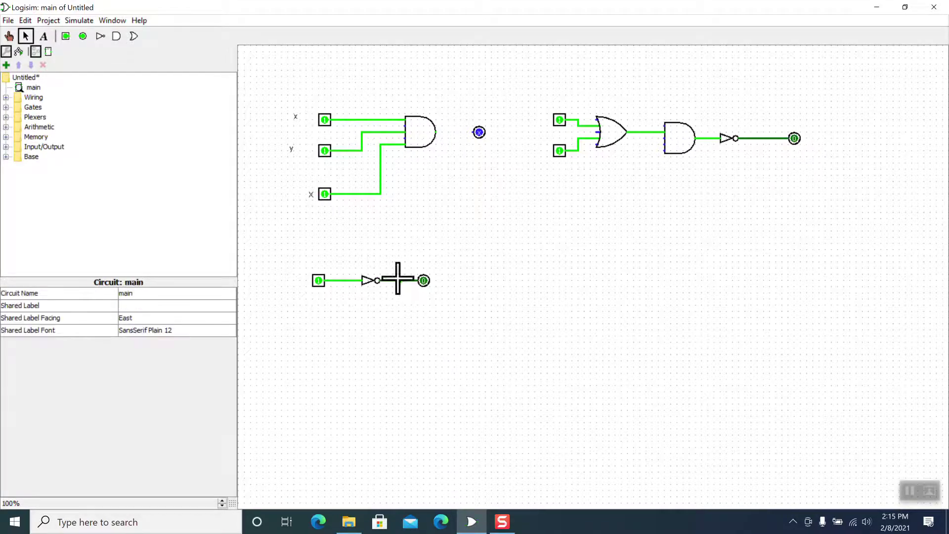
Branch the lower NOT gate's output wire up to the AND gate's second input, making the output read 1.
drag(399, 280, 665, 147)
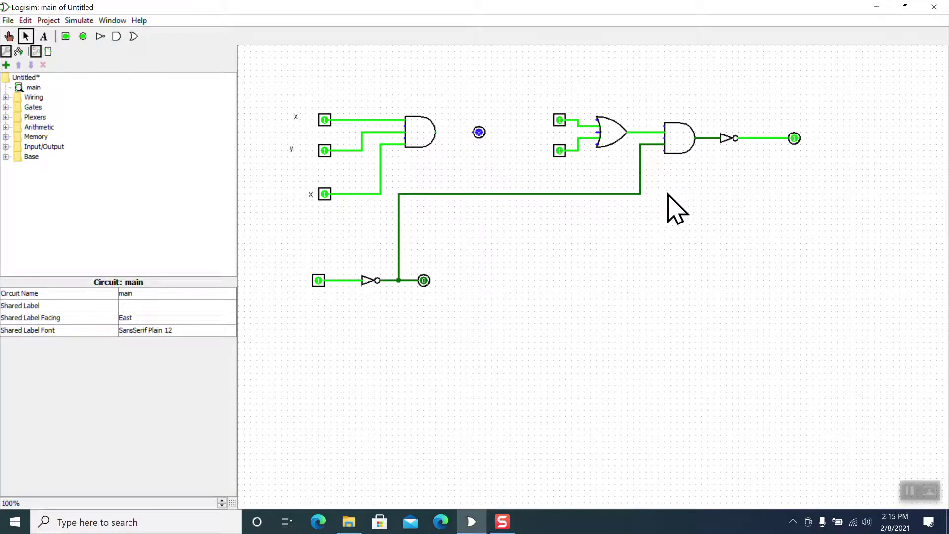